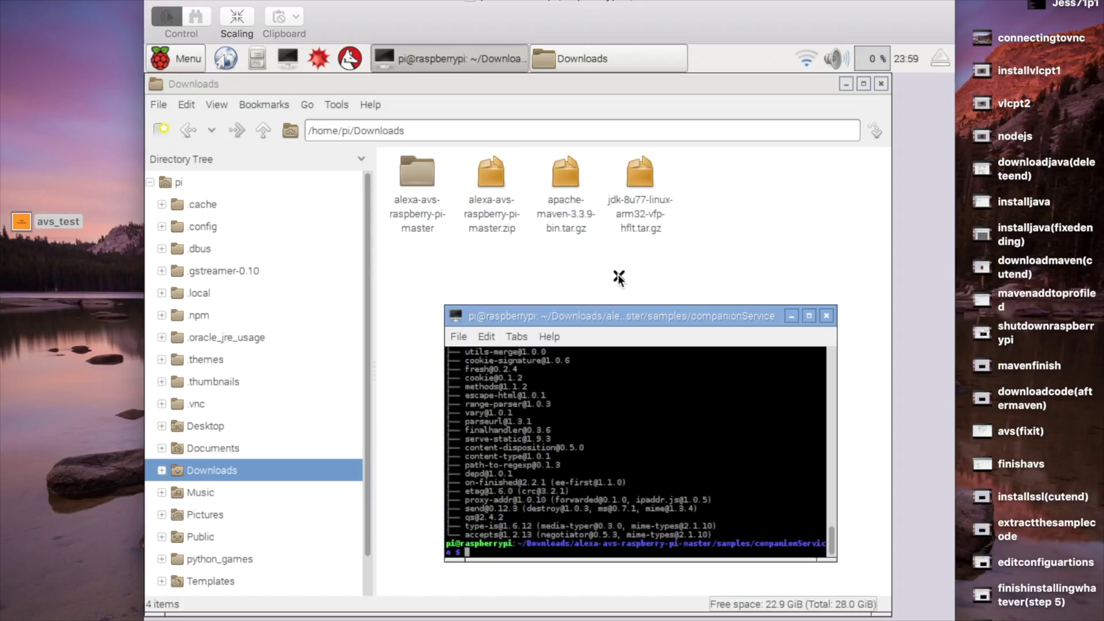
Close the Downloads and terminal windows and launch a fresh file manager window
{"action": "left_click", "coordinate": [882, 84]}
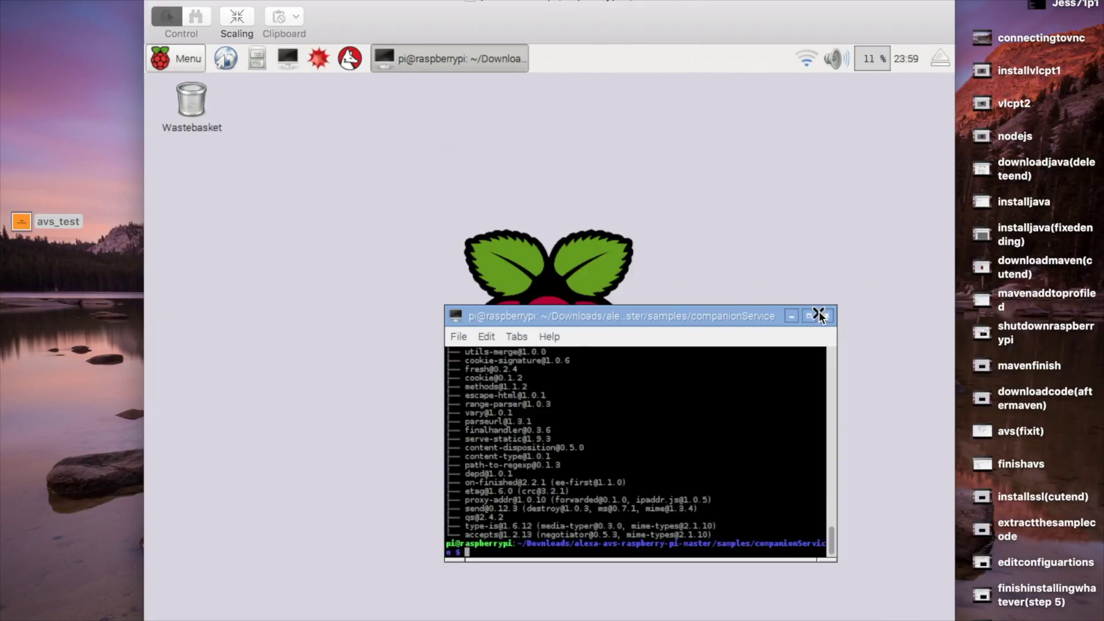
{"action": "left_click", "coordinate": [826, 317]}
{"action": "left_click", "coordinate": [261, 58]}
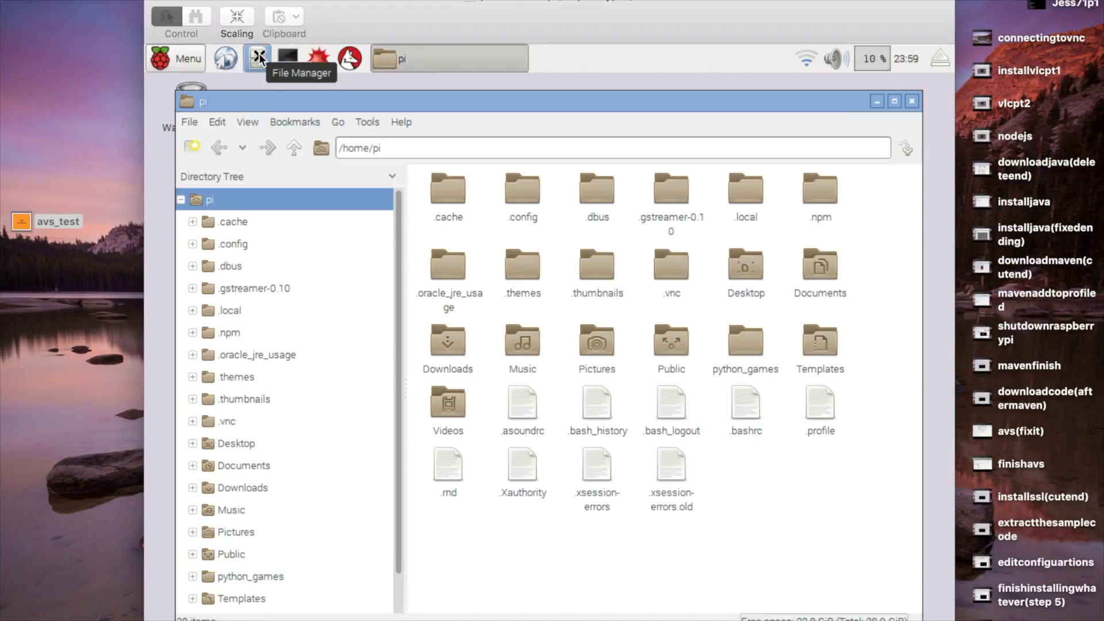
Browse into alexa-avs-raspberry-pi-master > samples > companionService and select config.js
{"action": "left_click", "coordinate": [230, 489]}
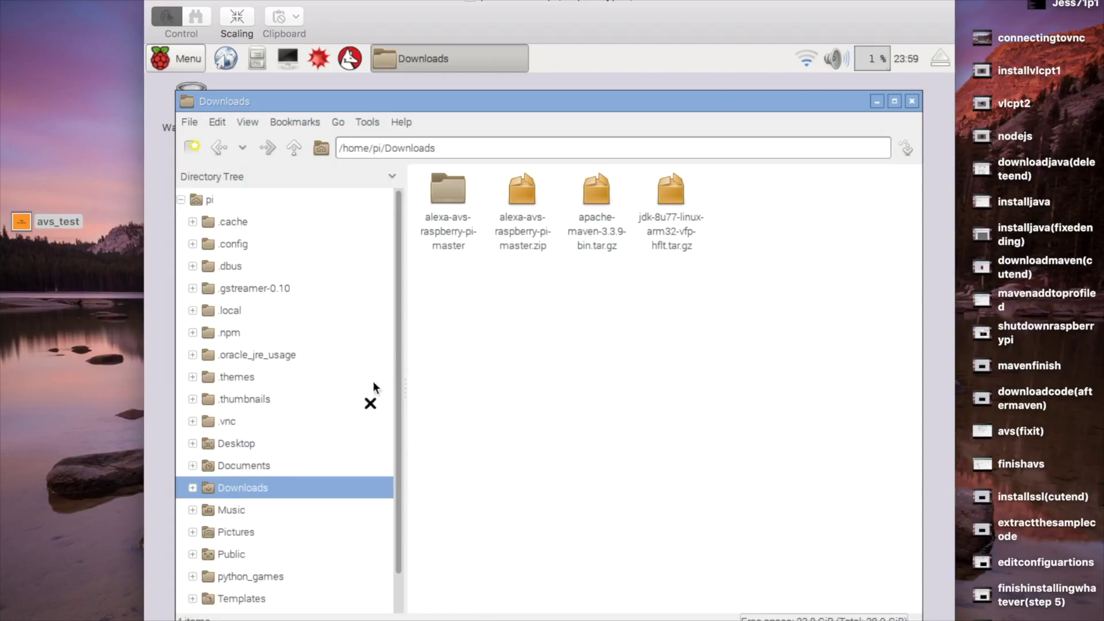
{"action": "double_click", "coordinate": [446, 194]}
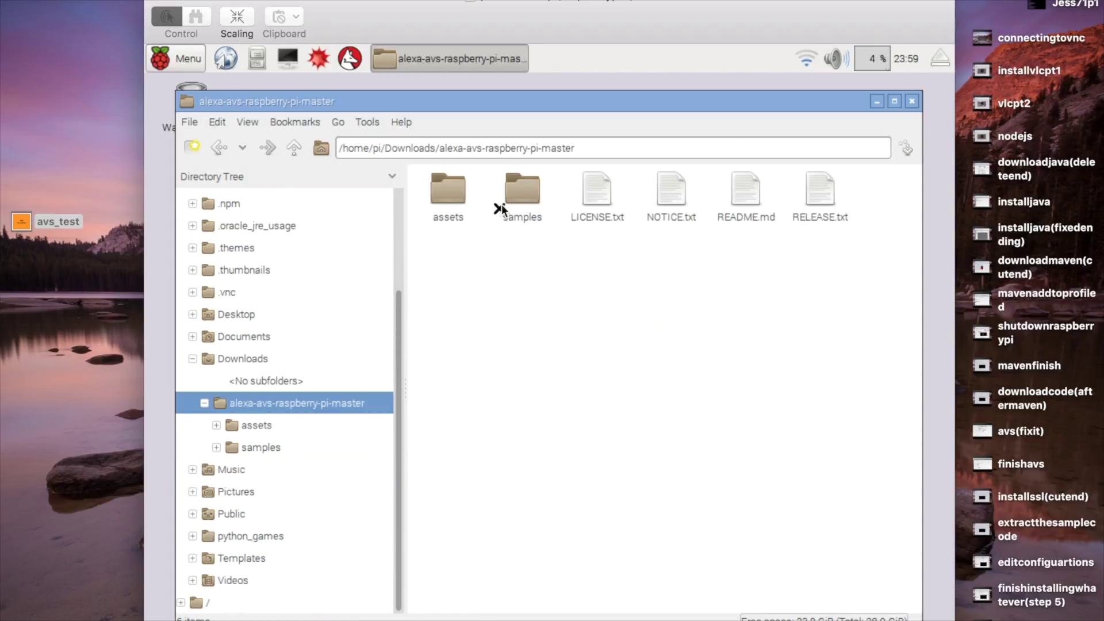
{"action": "double_click", "coordinate": [510, 196]}
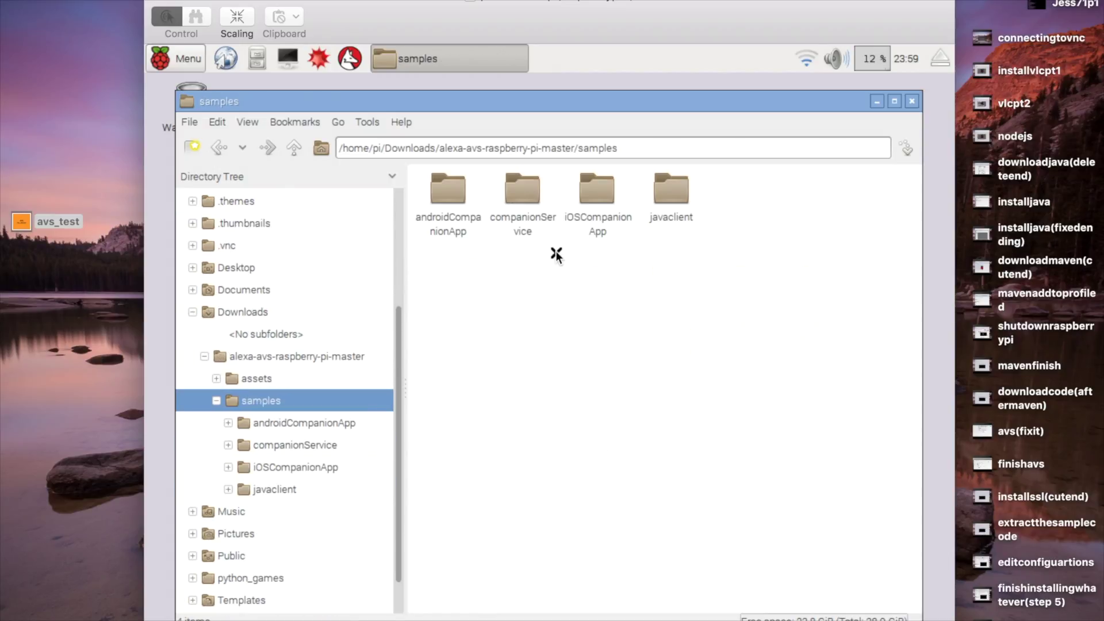
{"action": "double_click", "coordinate": [523, 193]}
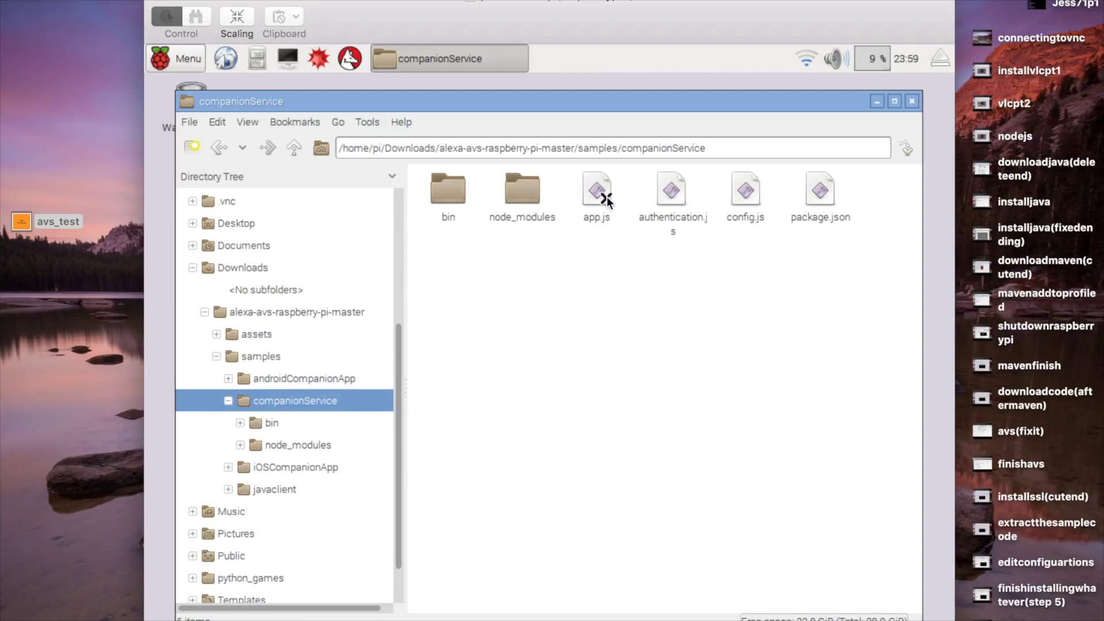
{"action": "left_click", "coordinate": [754, 197]}
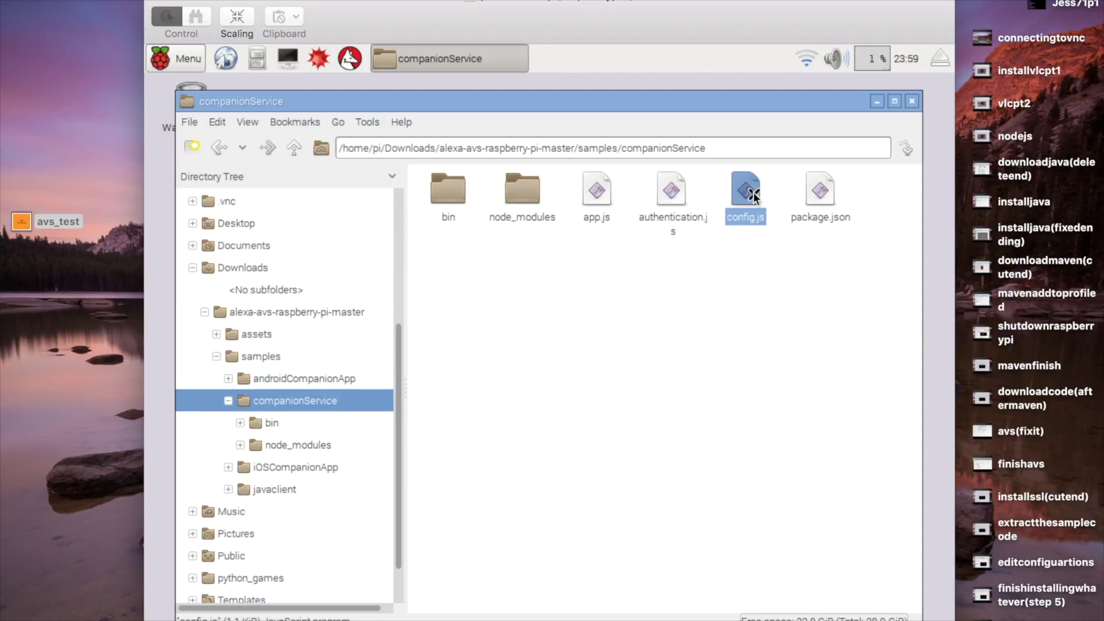
Open config.js in the Text Editor and maximize the window
{"action": "right_click", "coordinate": [754, 198]}
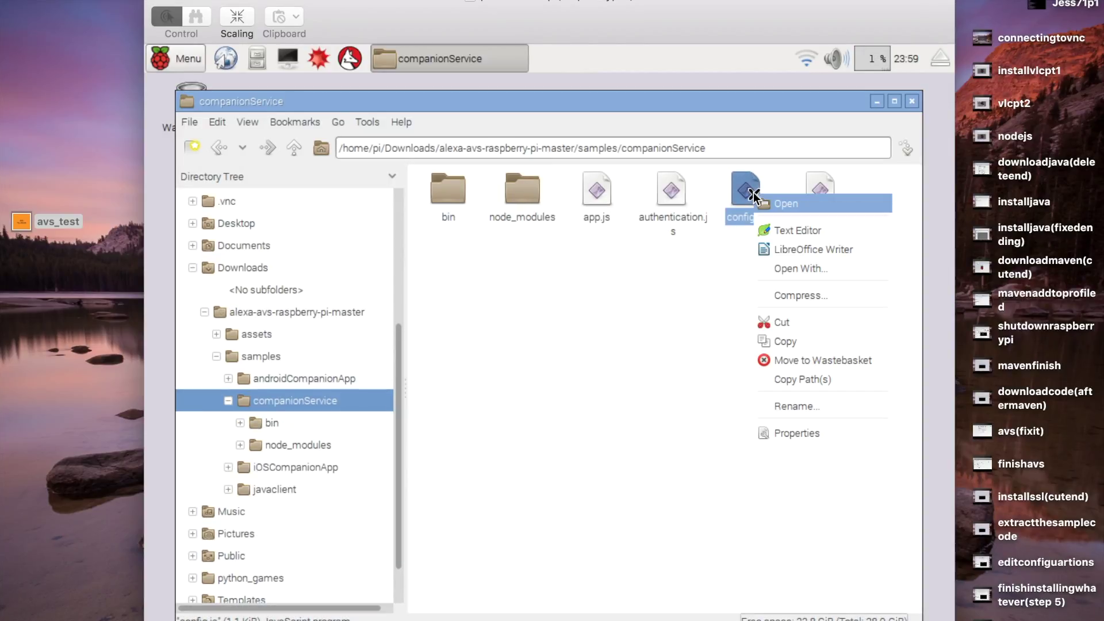
{"action": "left_click", "coordinate": [794, 230]}
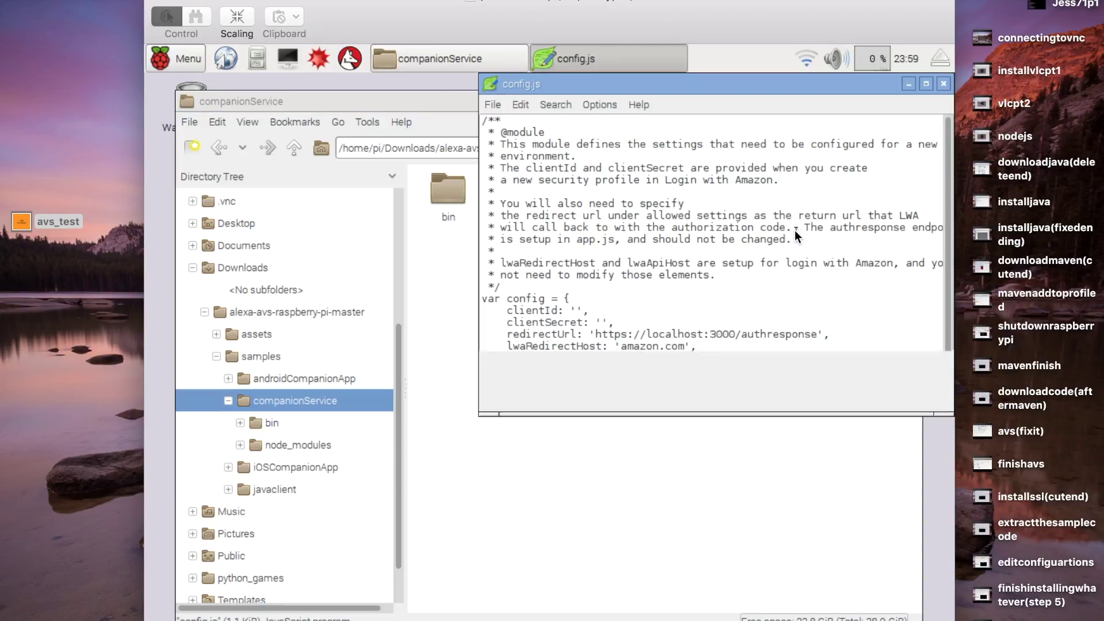
{"action": "left_click_drag", "start_coordinate": [636, 89], "coordinate": [454, 95]}
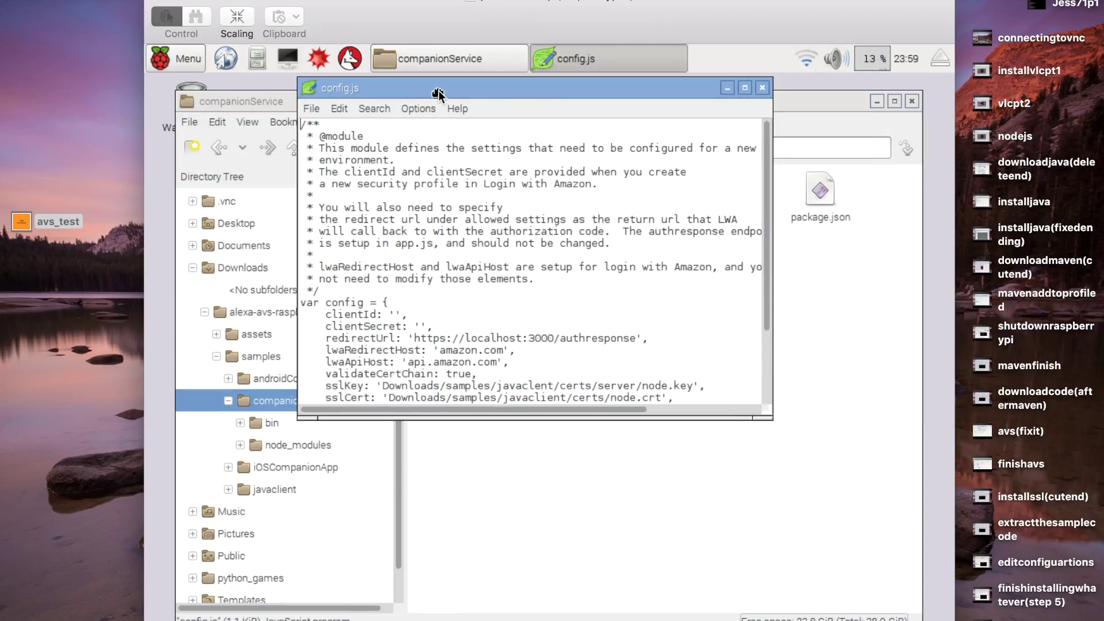
{"action": "left_click", "coordinate": [745, 87]}
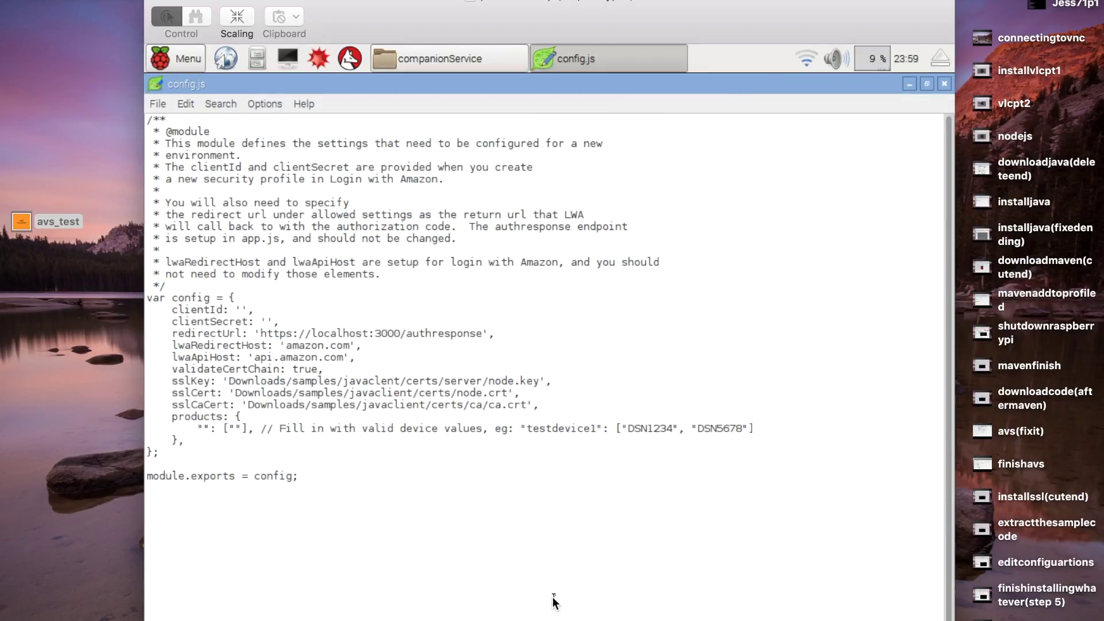
Paste the clientId and clientSecret, then fill the product name and serial 123456
{"action": "left_click", "coordinate": [247, 310]}
{"action": "left_click", "coordinate": [241, 309]}
{"action": "key", "text": "ctrl+v"}
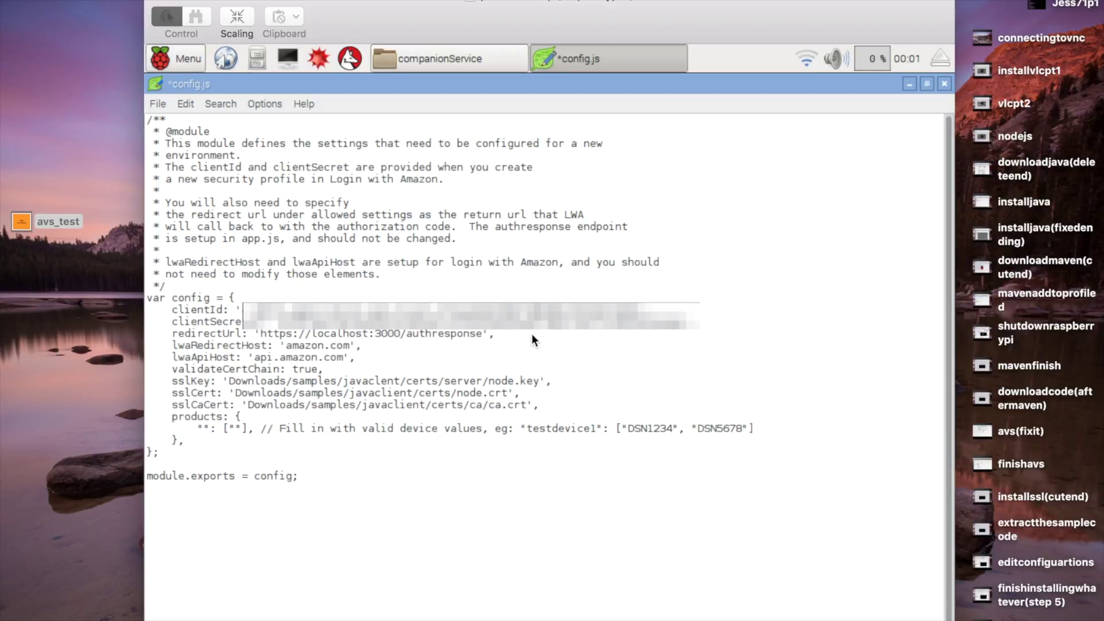
{"action": "left_click", "coordinate": [202, 428]}
{"action": "type", "text": "neeraj_raspberrypi"}
{"action": "left_click", "coordinate": [347, 429]}
{"action": "type", "text": "123456"}
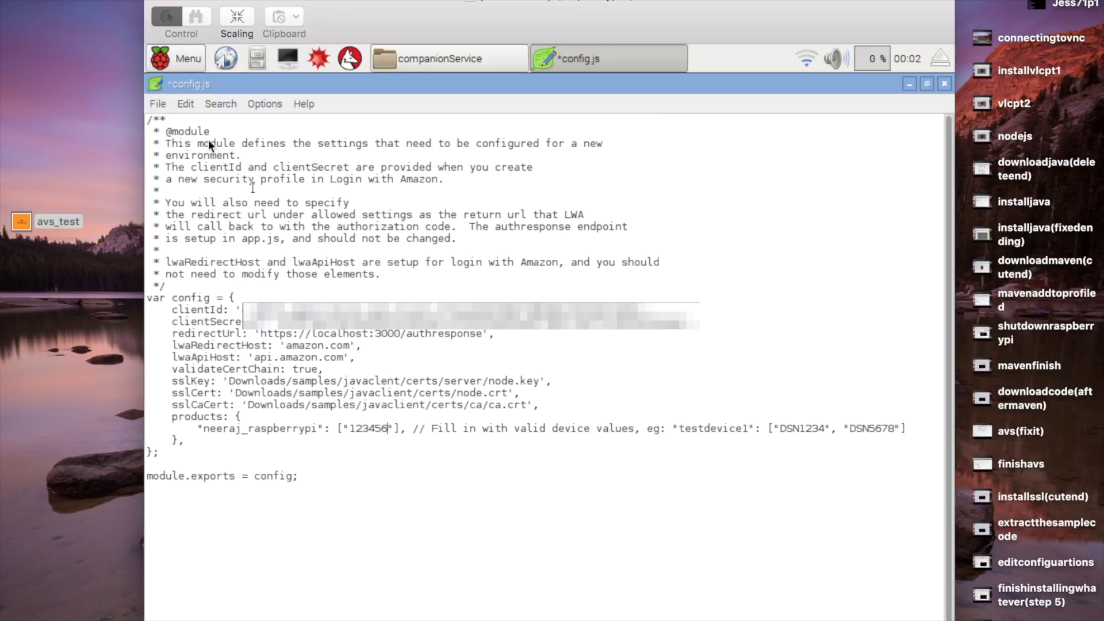
Save config.js and close the editor
{"action": "left_click", "coordinate": [160, 104]}
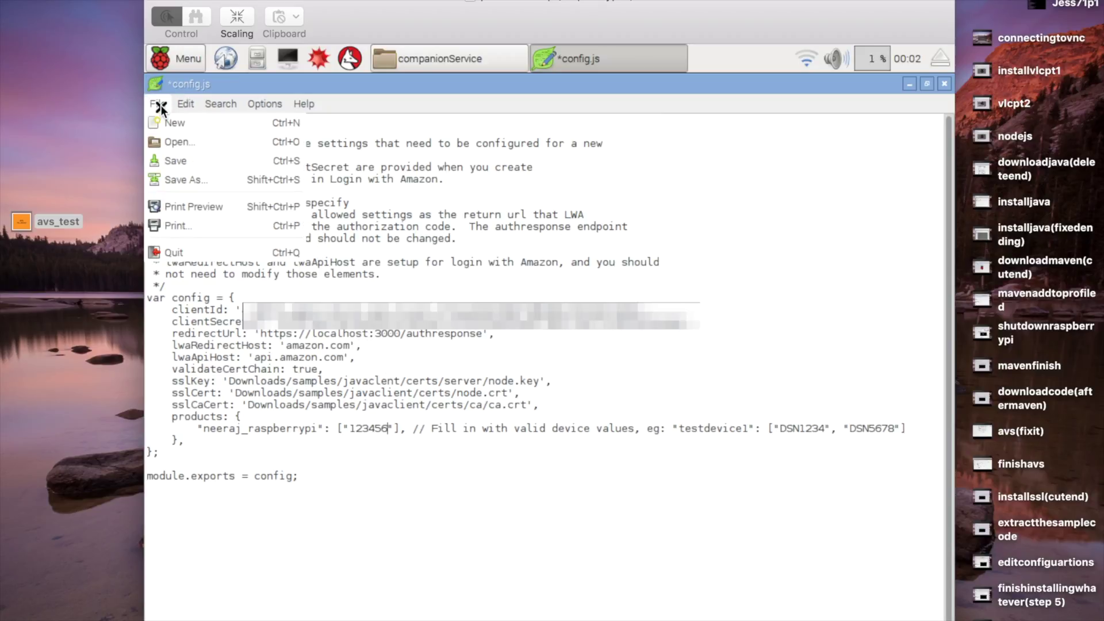
{"action": "left_click", "coordinate": [201, 161]}
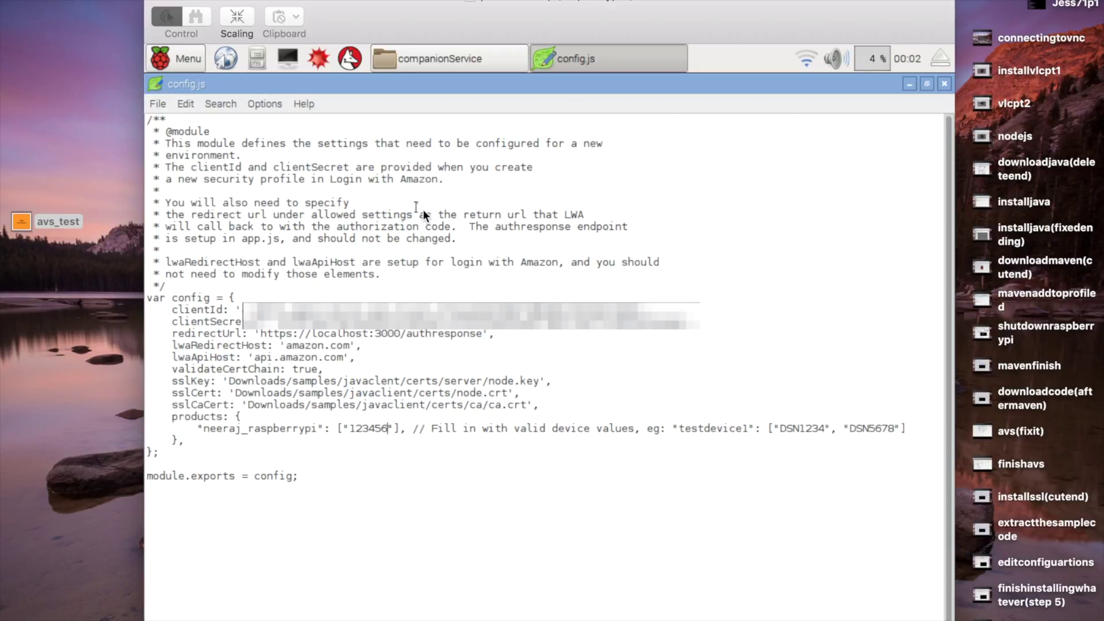
{"action": "left_click", "coordinate": [944, 84]}
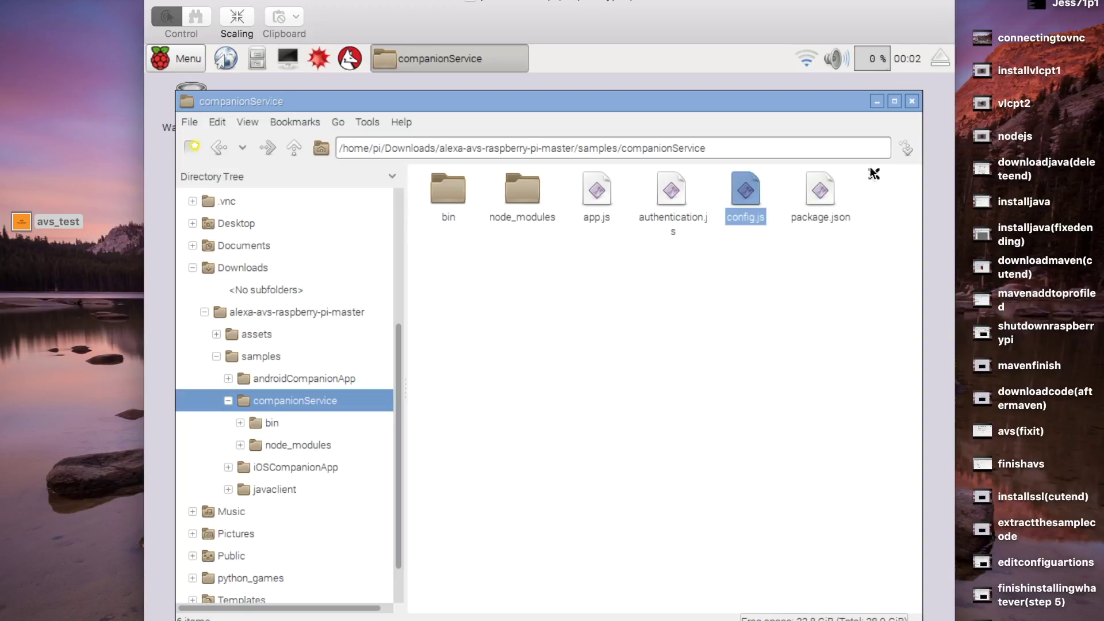
From samples, enter the javaclient folder and open config.json in the Text Editor
{"action": "left_click", "coordinate": [259, 354]}
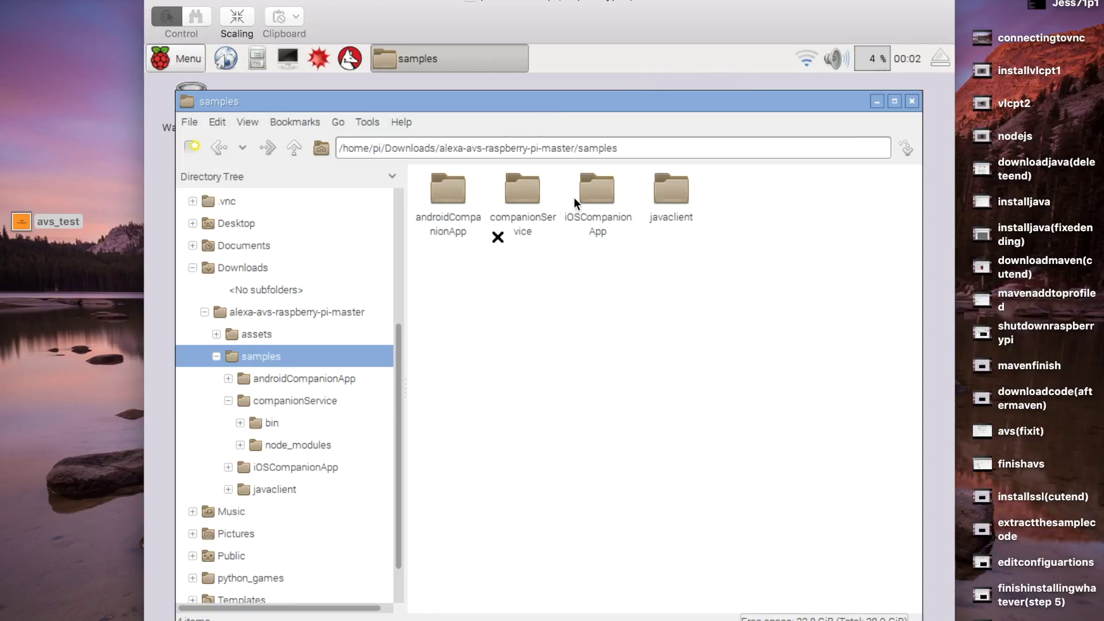
{"action": "double_click", "coordinate": [671, 192]}
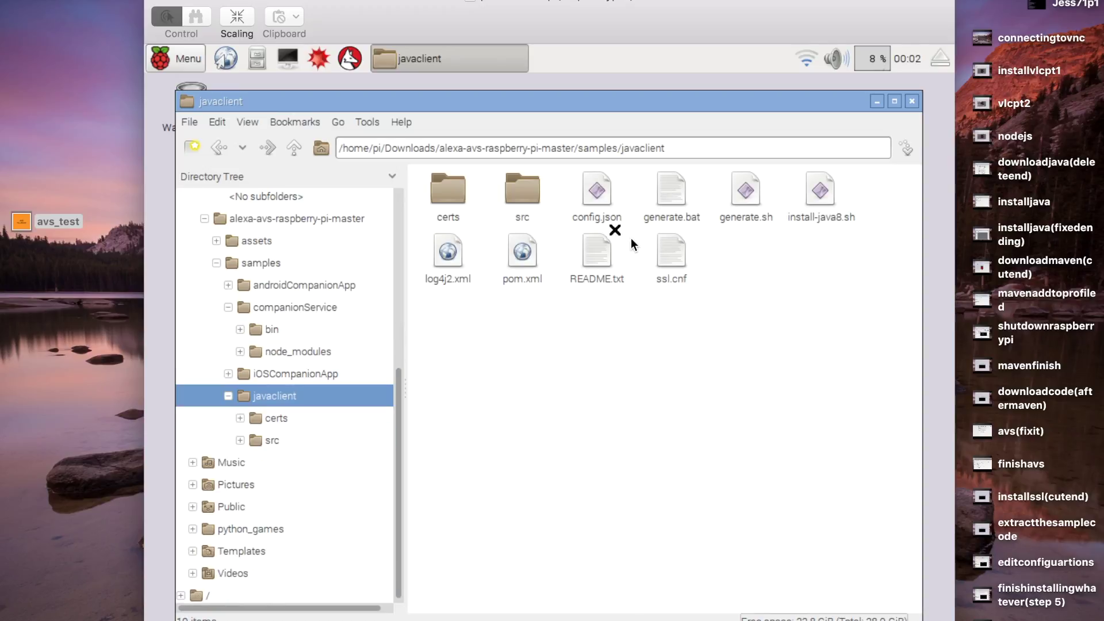
{"action": "left_click", "coordinate": [606, 191]}
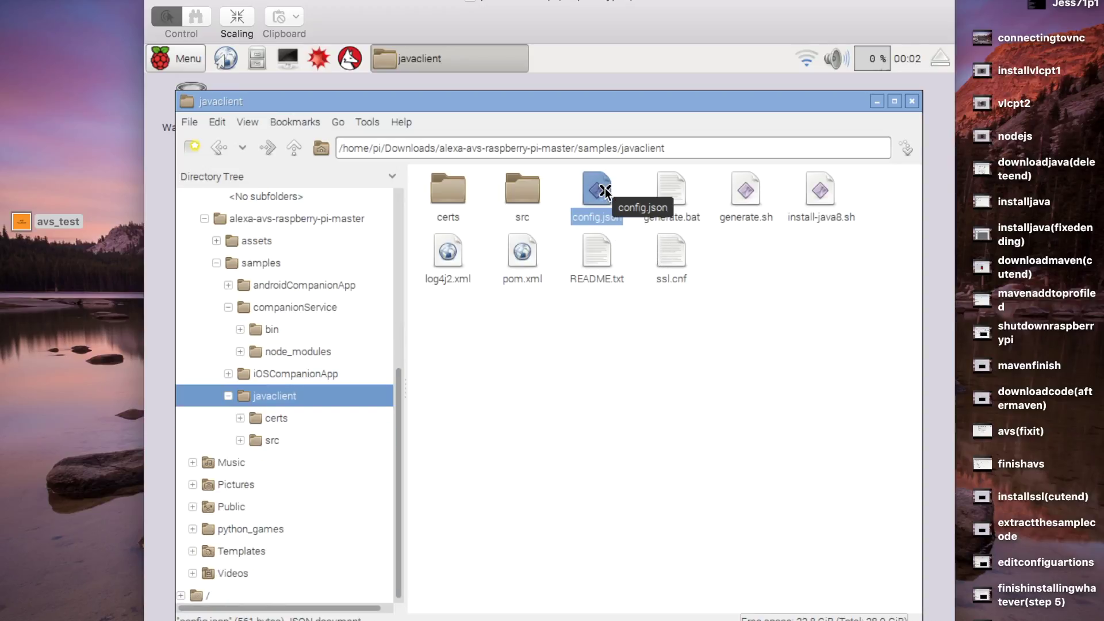
{"action": "right_click", "coordinate": [604, 192]}
{"action": "left_click", "coordinate": [634, 226]}
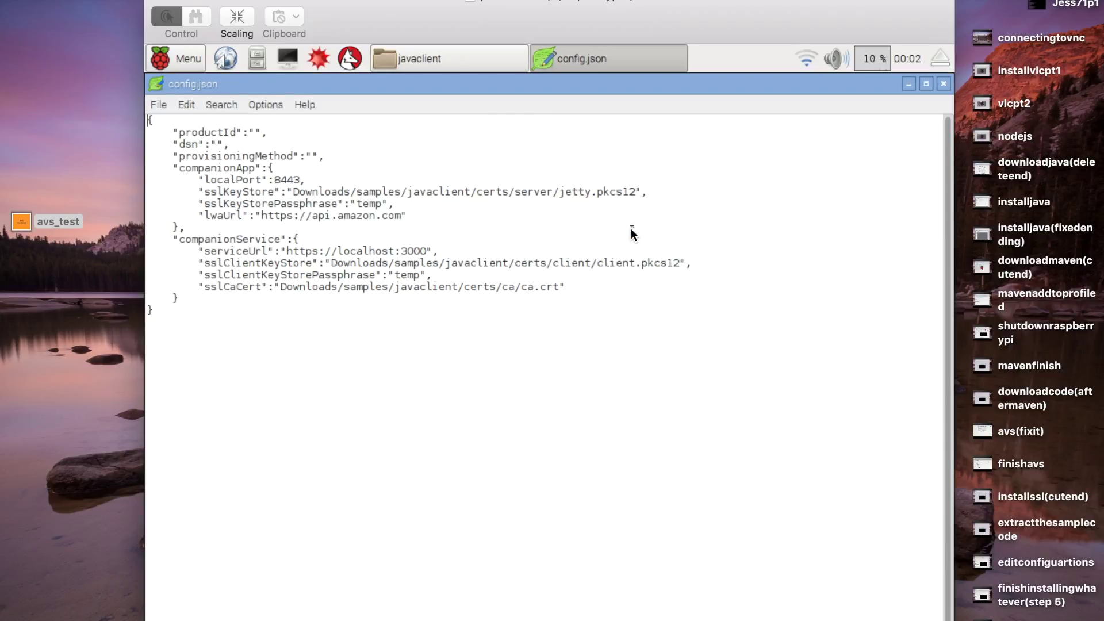
Set productId neeraj_raspberrypi, dsn 123456, provisioningMethod companionService in config.json and save
{"action": "left_click", "coordinate": [251, 131]}
{"action": "type", "text": "neeraj_"}
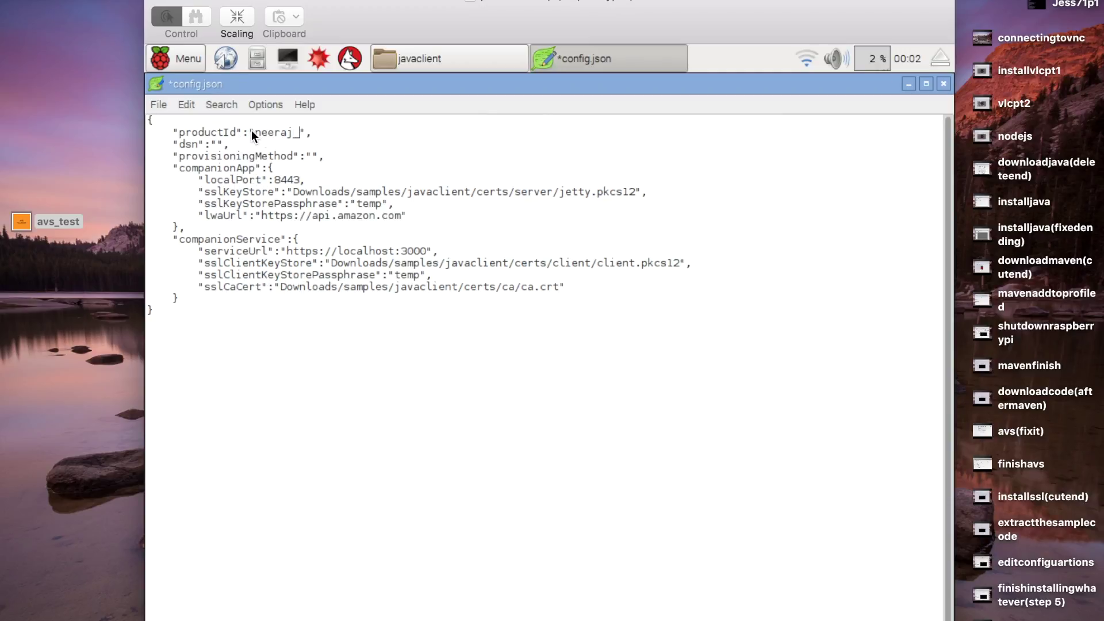
{"action": "type", "text": "a"}
{"action": "key", "text": "BackSpace"}
{"action": "type", "text": "raspbe"}
{"action": "type", "text": "rrypi"}
{"action": "left_click", "coordinate": [217, 145]}
{"action": "type", "text": "123456"}
{"action": "left_click", "coordinate": [313, 158]}
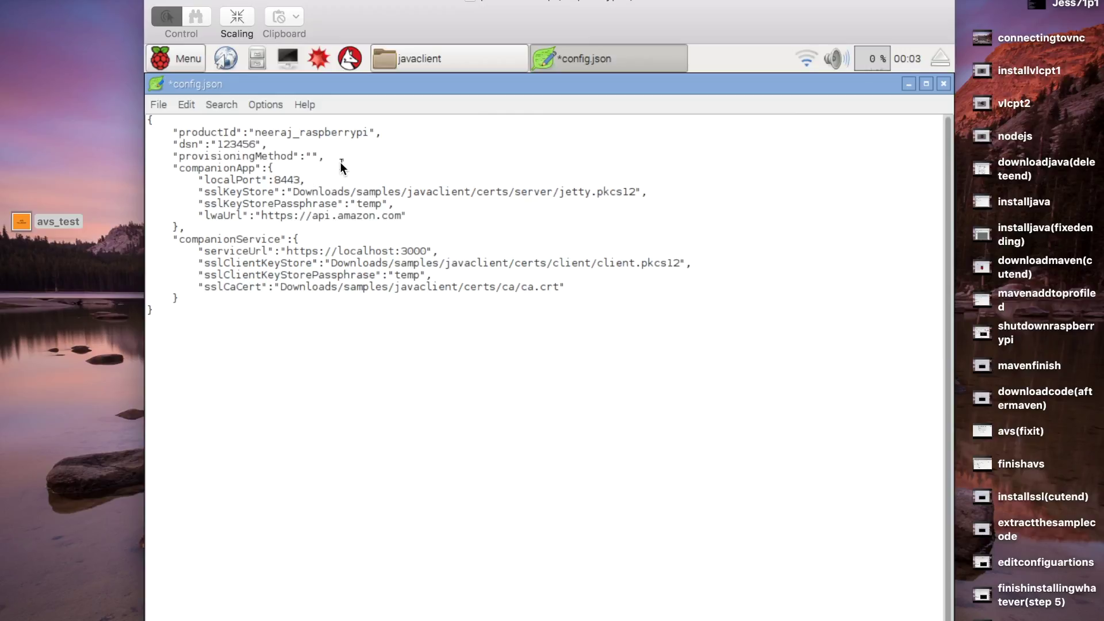
{"action": "type", "text": "mpanion"}
{"action": "type", "text": "Servi"}
{"action": "type", "text": "ce"}
{"action": "left_click", "coordinate": [160, 105]}
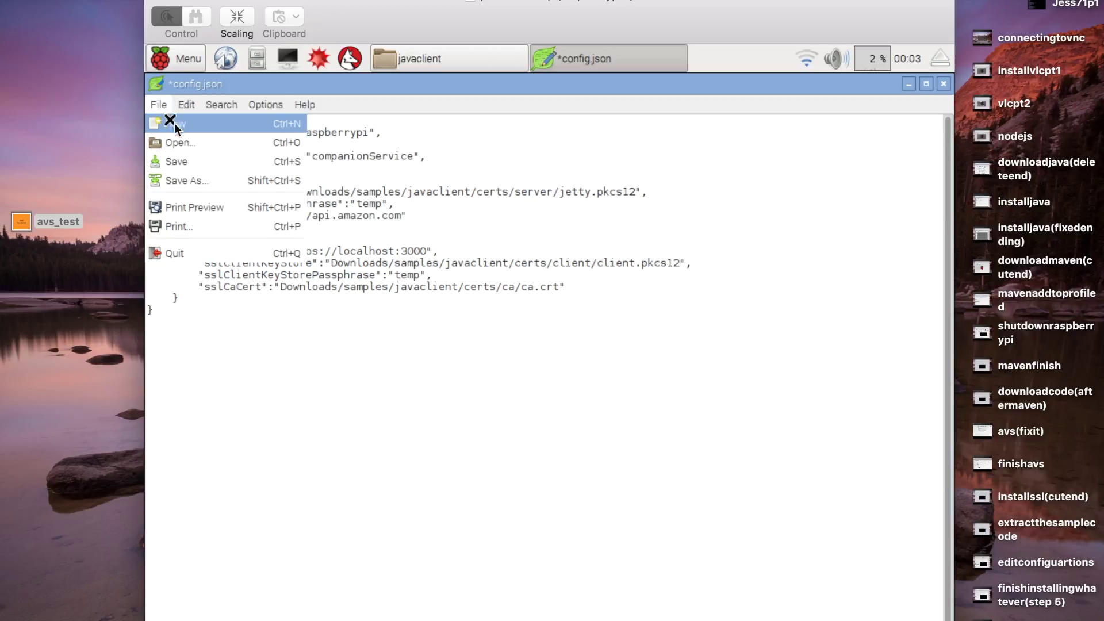
{"action": "left_click", "coordinate": [200, 162]}
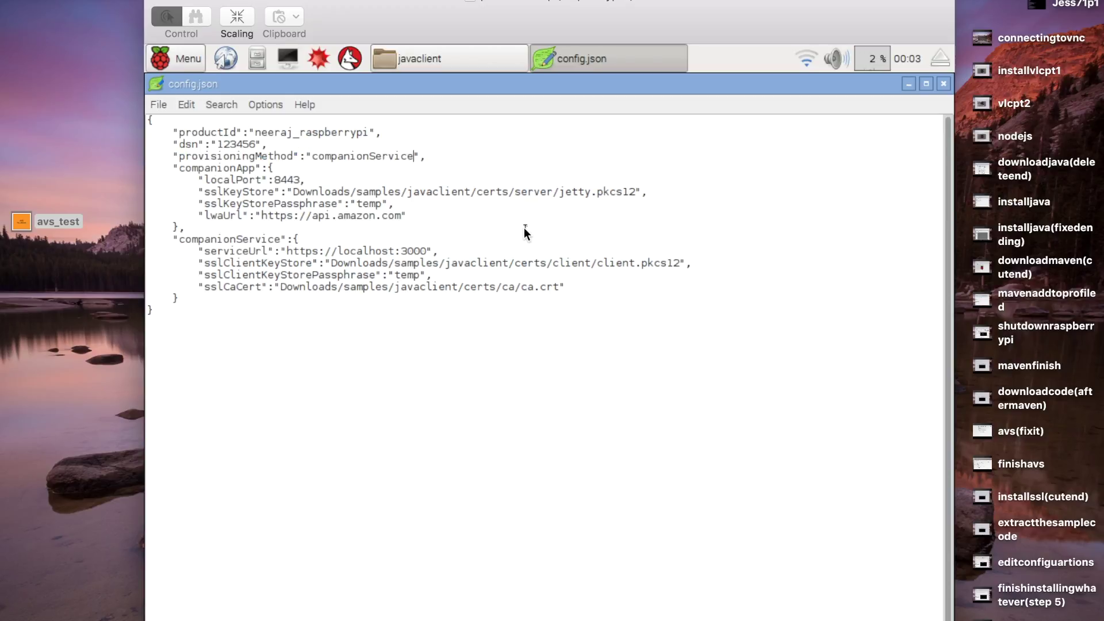
Close config.json and open javaclient's pom.xml in the Text Editor
{"action": "left_click", "coordinate": [945, 83]}
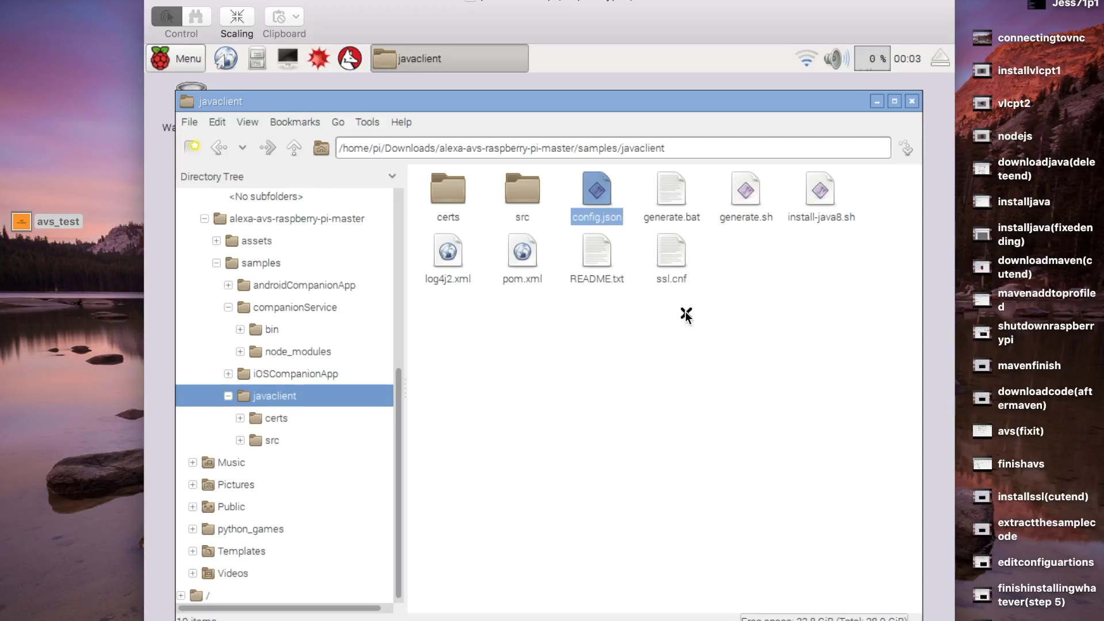
{"action": "left_click", "coordinate": [521, 255]}
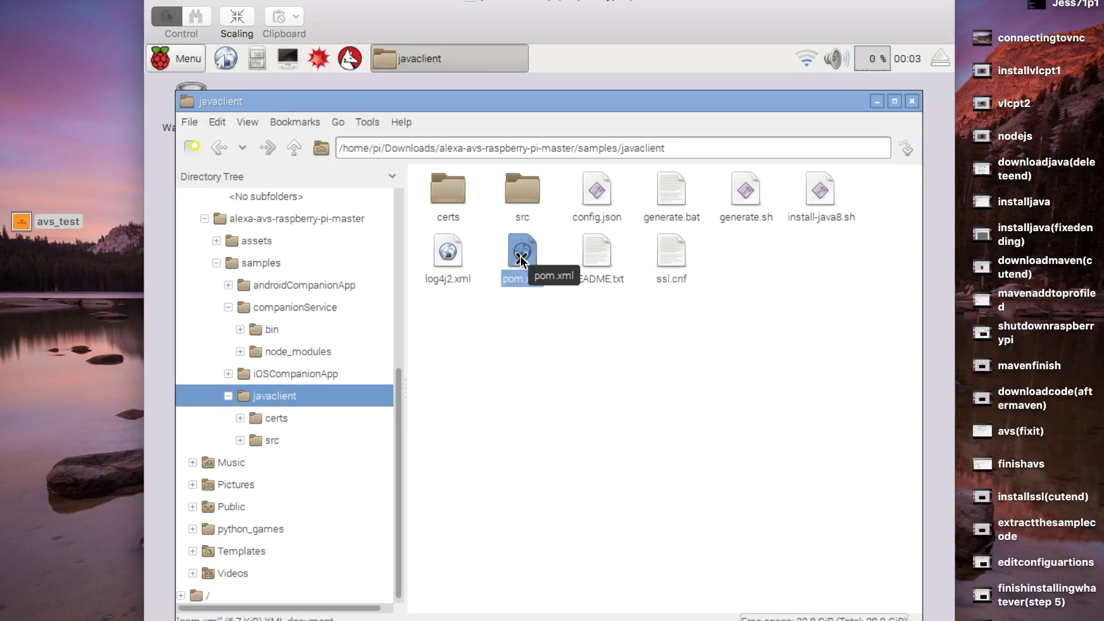
{"action": "right_click", "coordinate": [521, 260]}
{"action": "left_click", "coordinate": [562, 298]}
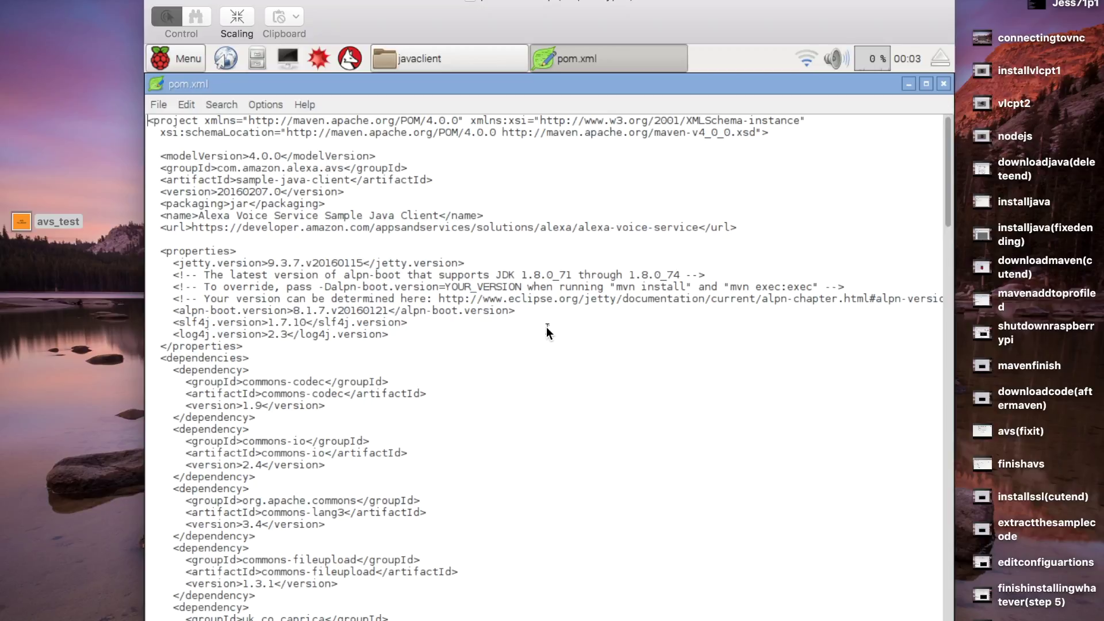
{"action": "scroll", "coordinate": [546, 327], "scroll_direction": "down", "scroll_amount": 2}
Add a net.java.dev.jna jna 4.1.0 compile dependency after the last dependency
{"action": "left_click_drag", "start_coordinate": [258, 294], "coordinate": [157, 295]}
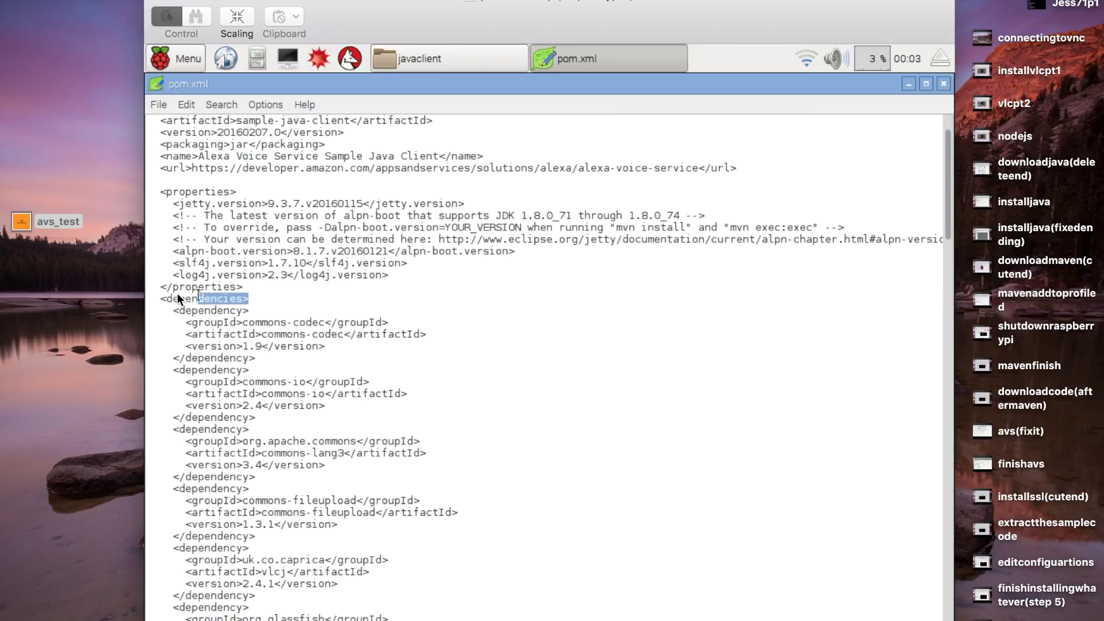
{"action": "left_click", "coordinate": [363, 394]}
{"action": "scroll", "coordinate": [363, 393], "scroll_direction": "down", "scroll_amount": 3}
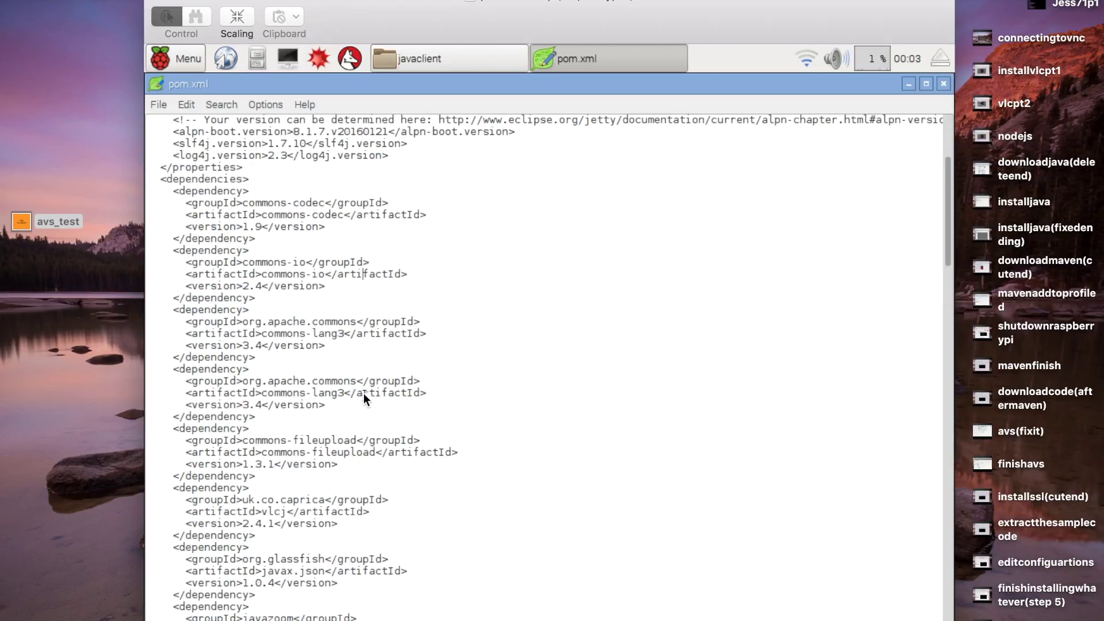
{"action": "scroll", "coordinate": [364, 393], "scroll_direction": "down", "scroll_amount": 5}
{"action": "scroll", "coordinate": [377, 481], "scroll_direction": "down", "scroll_amount": 5}
{"action": "scroll", "coordinate": [378, 481], "scroll_direction": "down", "scroll_amount": 5}
{"action": "scroll", "coordinate": [378, 481], "scroll_direction": "down", "scroll_amount": 10}
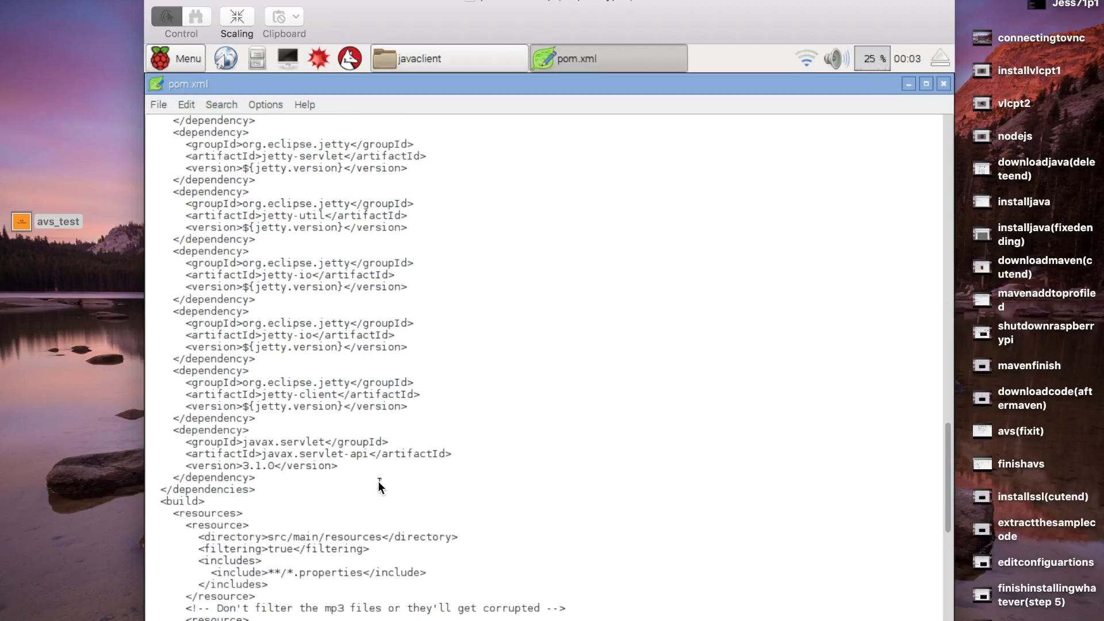
{"action": "scroll", "coordinate": [377, 480], "scroll_direction": "down", "scroll_amount": 7}
{"action": "scroll", "coordinate": [378, 452], "scroll_direction": "down", "scroll_amount": 14}
{"action": "scroll", "coordinate": [279, 397], "scroll_direction": "up", "scroll_amount": 12}
{"action": "left_click", "coordinate": [271, 385]}
{"action": "key", "text": "Return"}
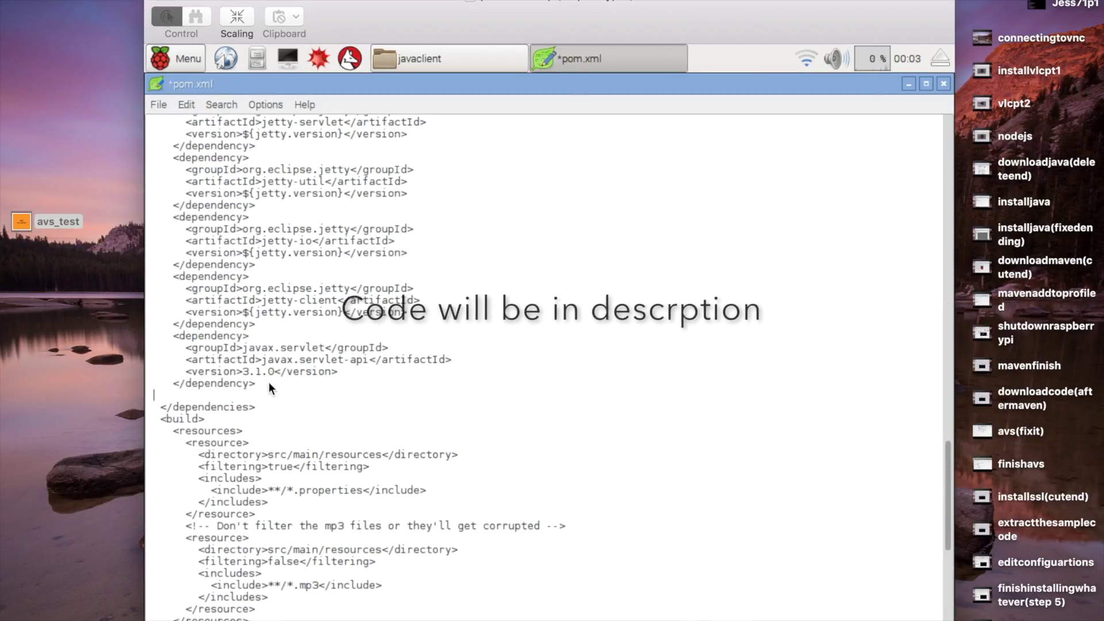
{"action": "type", "text": "<dependency>"}
{"action": "key", "text": "Return"}
{"action": "type", "text": "<g"}
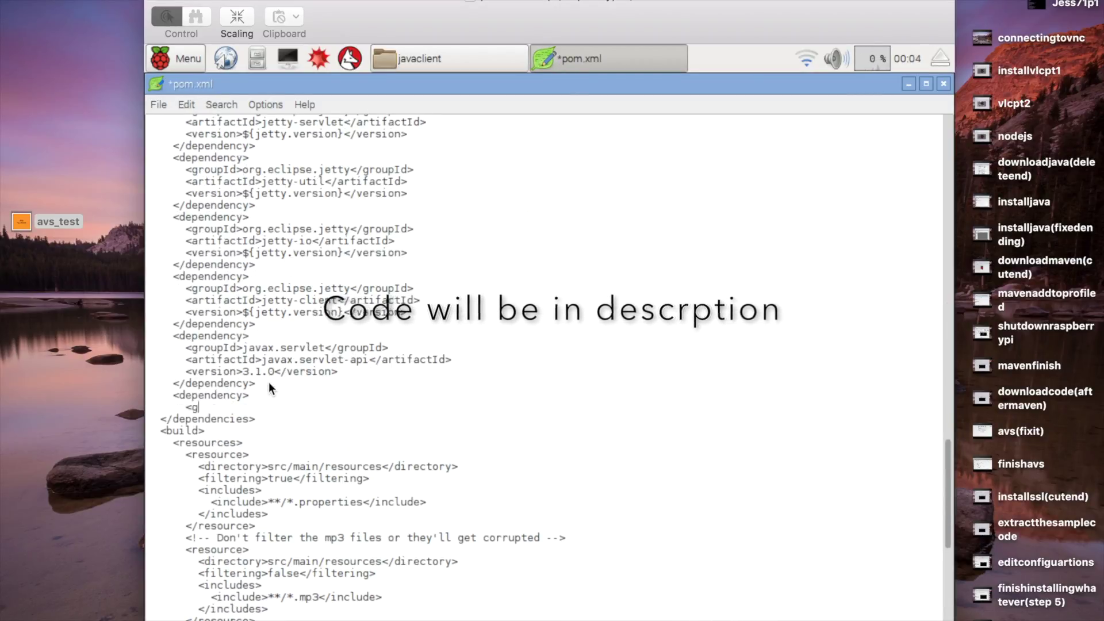
{"action": "type", "text": "roupId>net.java.dev.jna</groupId>"}
{"action": "key", "text": "Return"}
{"action": "type", "text": "<artifac"}
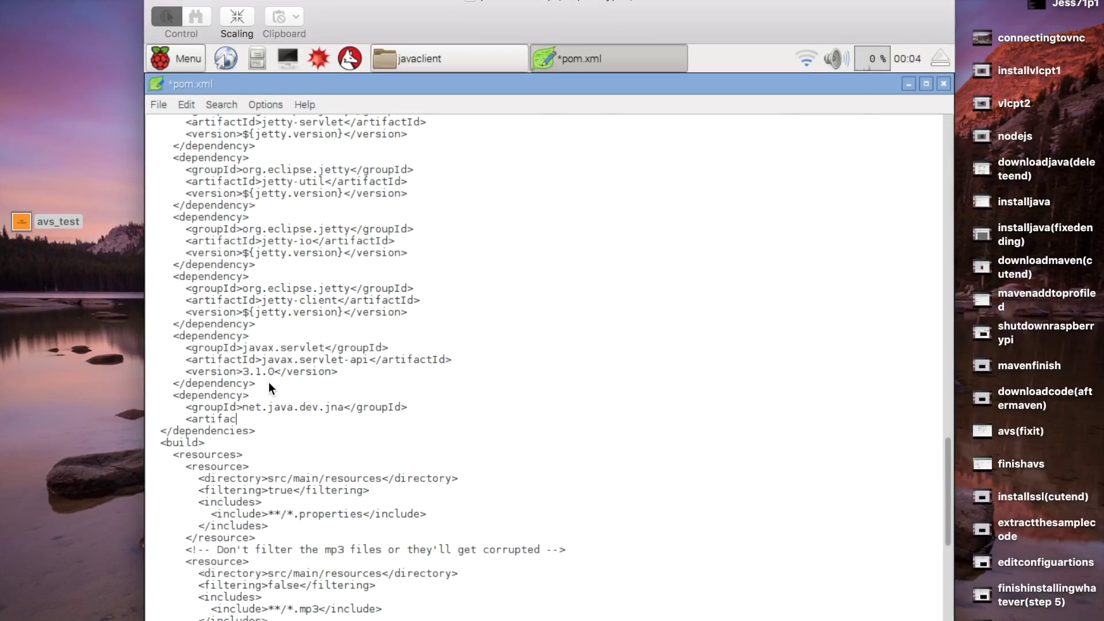
{"action": "type", "text": "tId>jna</artifactId>"}
{"action": "key", "text": "Return"}
{"action": "type", "text": "<version>4.1.0<"}
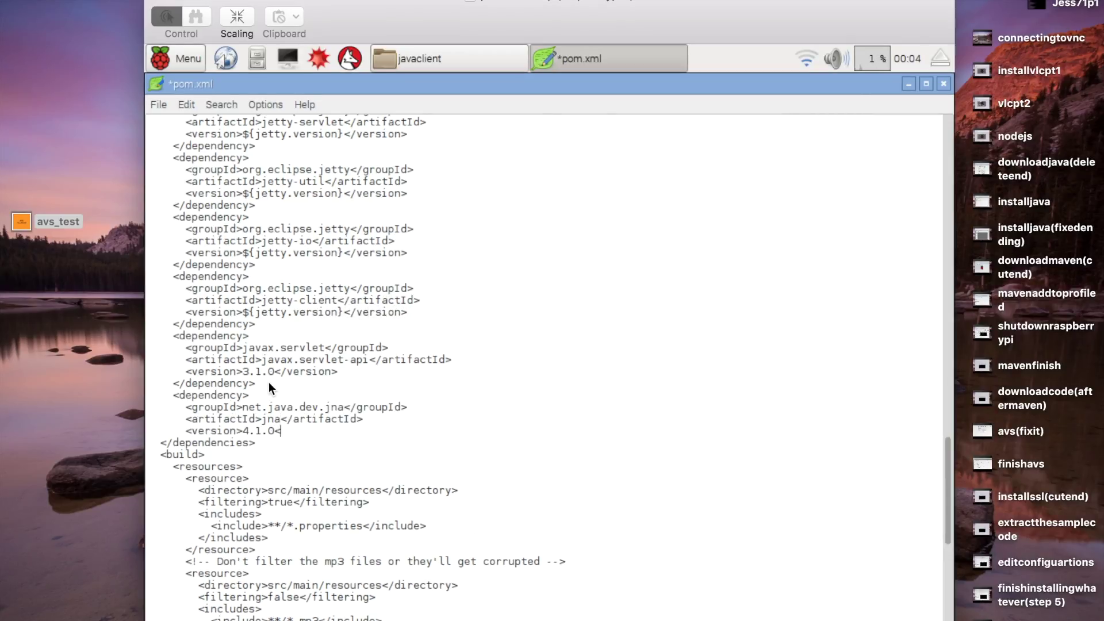
{"action": "type", "text": "/version>"}
{"action": "key", "text": "Return"}
{"action": "type", "text": "<scope>compile</scope>"}
{"action": "key", "text": "Return"}
{"action": "type", "text": "</"}
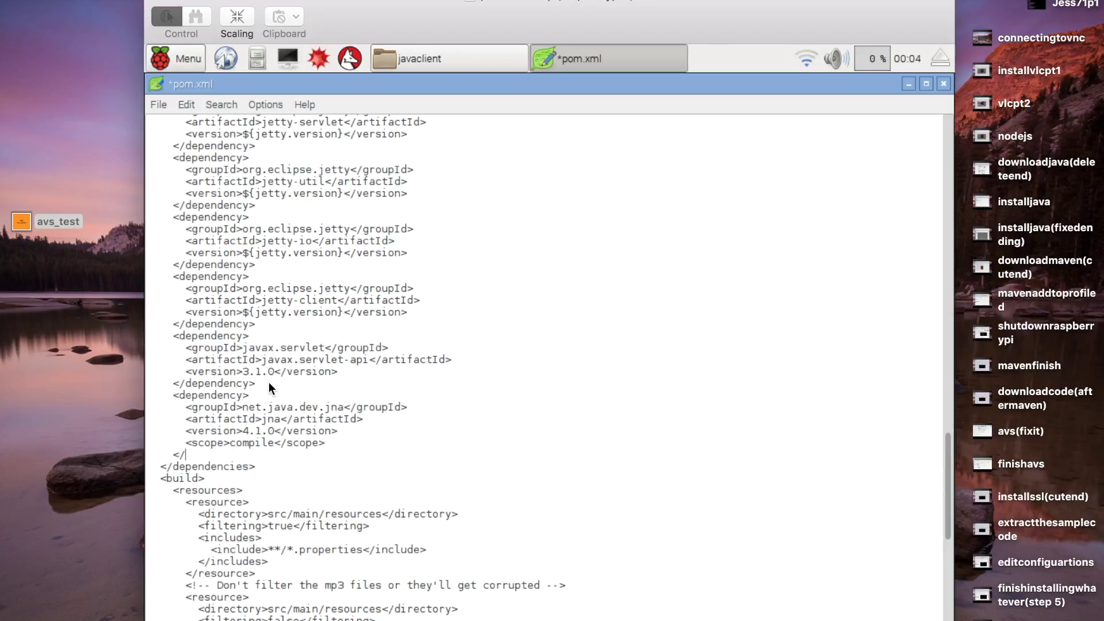
{"action": "type", "text": "dependency>"}
Add a blank line after </dependencies>, save pom.xml, and close it
{"action": "left_click", "coordinate": [288, 467]}
{"action": "key", "text": "Return"}
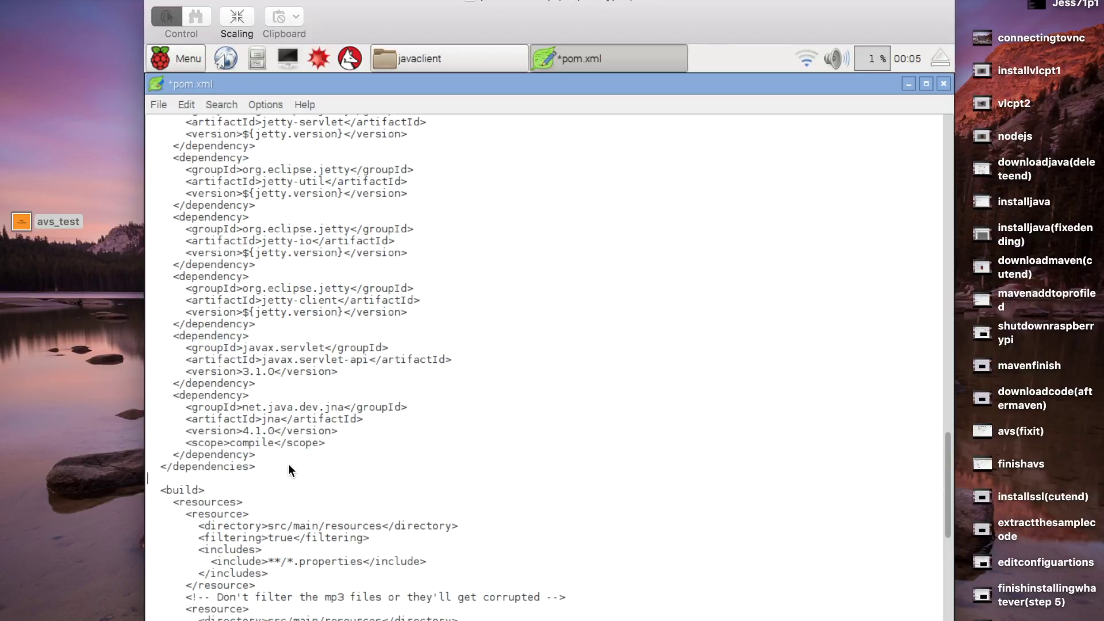
{"action": "left_click", "coordinate": [159, 104]}
{"action": "left_click", "coordinate": [182, 162]}
{"action": "left_click", "coordinate": [944, 85]}
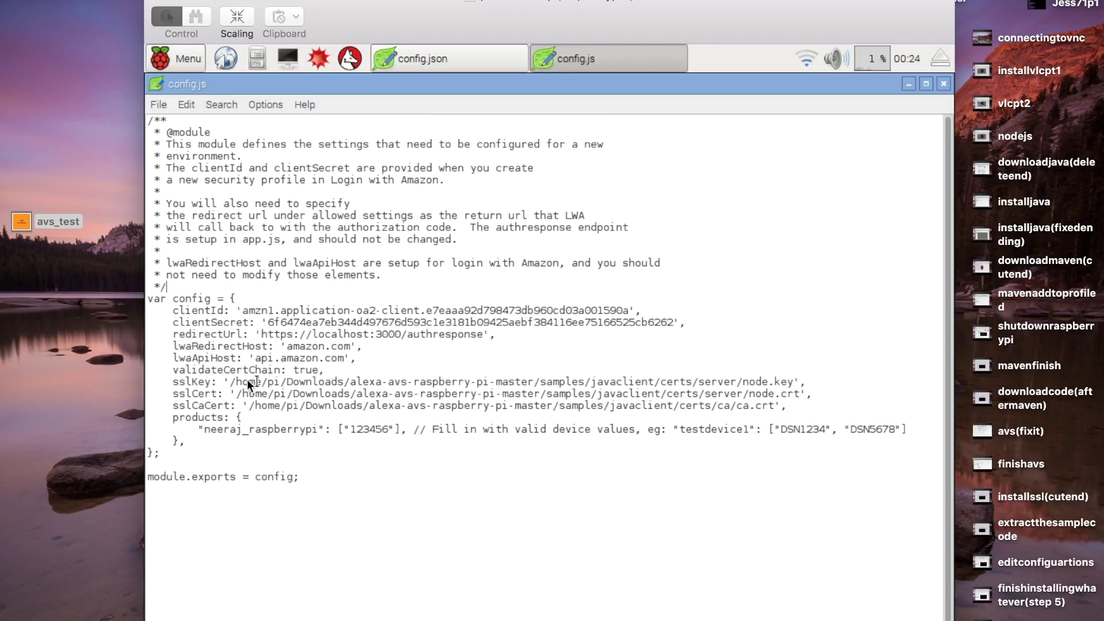
Copy config.js's sslKey folder path, close config.json, and open a new terminal
{"action": "left_click_drag", "start_coordinate": [235, 380], "coordinate": [723, 382]}
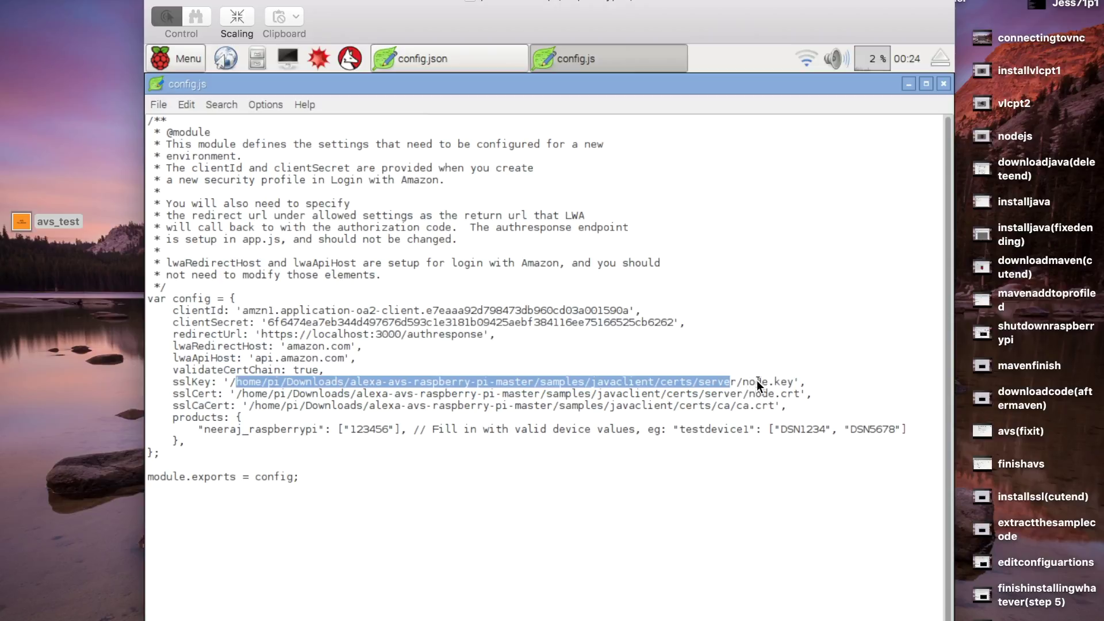
{"action": "key", "text": "Down"}
{"action": "key", "text": "Down"}
{"action": "key", "text": "Down"}
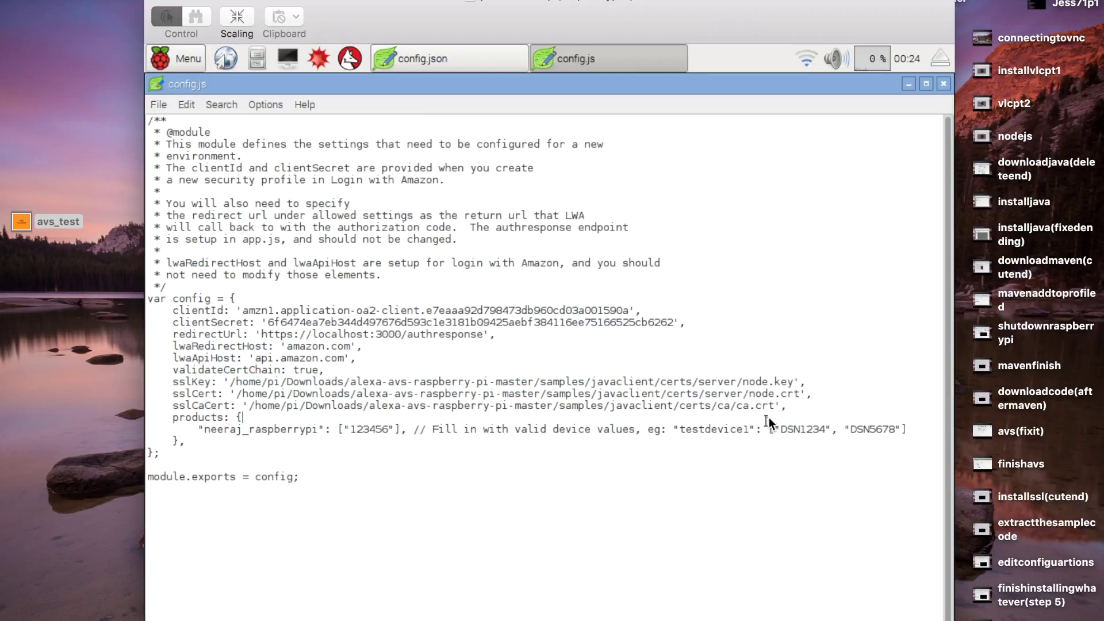
{"action": "left_click", "coordinate": [451, 62]}
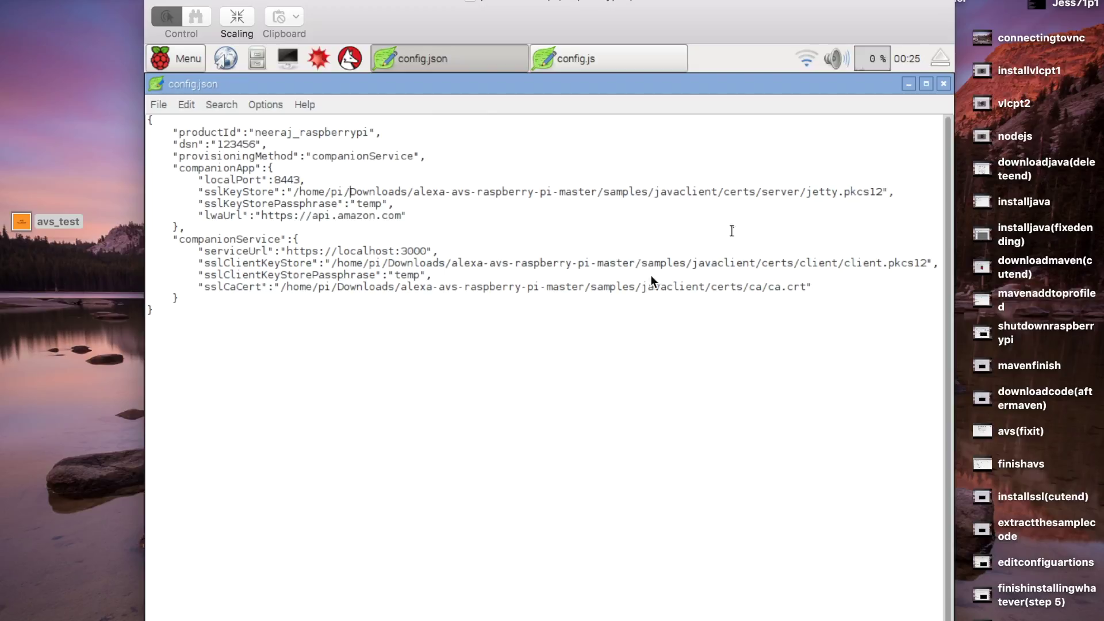
{"action": "left_click", "coordinate": [945, 84]}
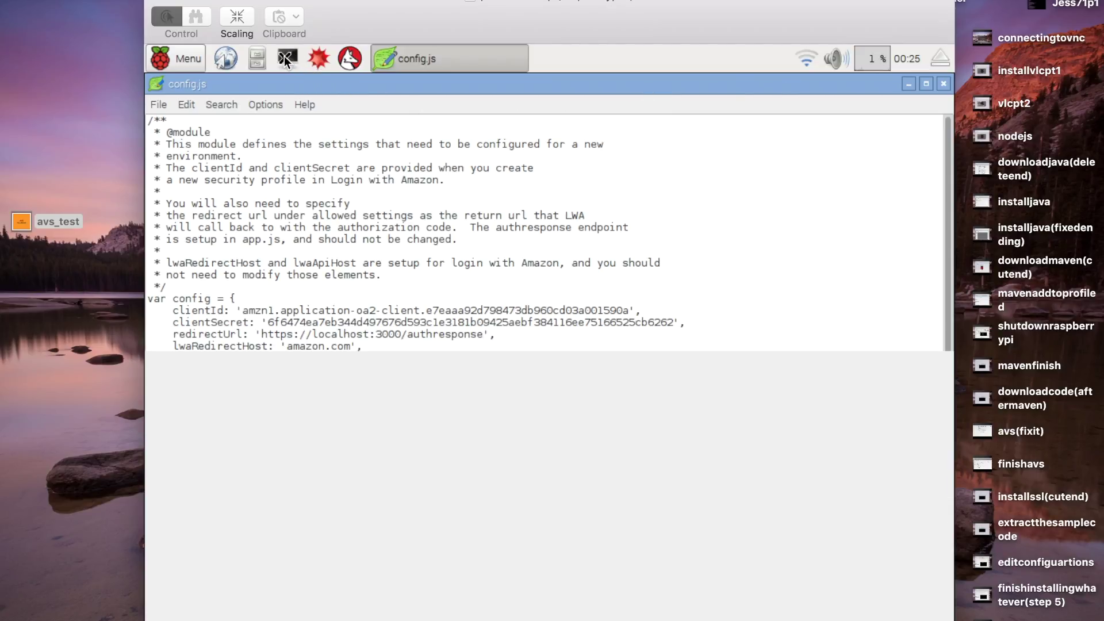
{"action": "left_click", "coordinate": [287, 59]}
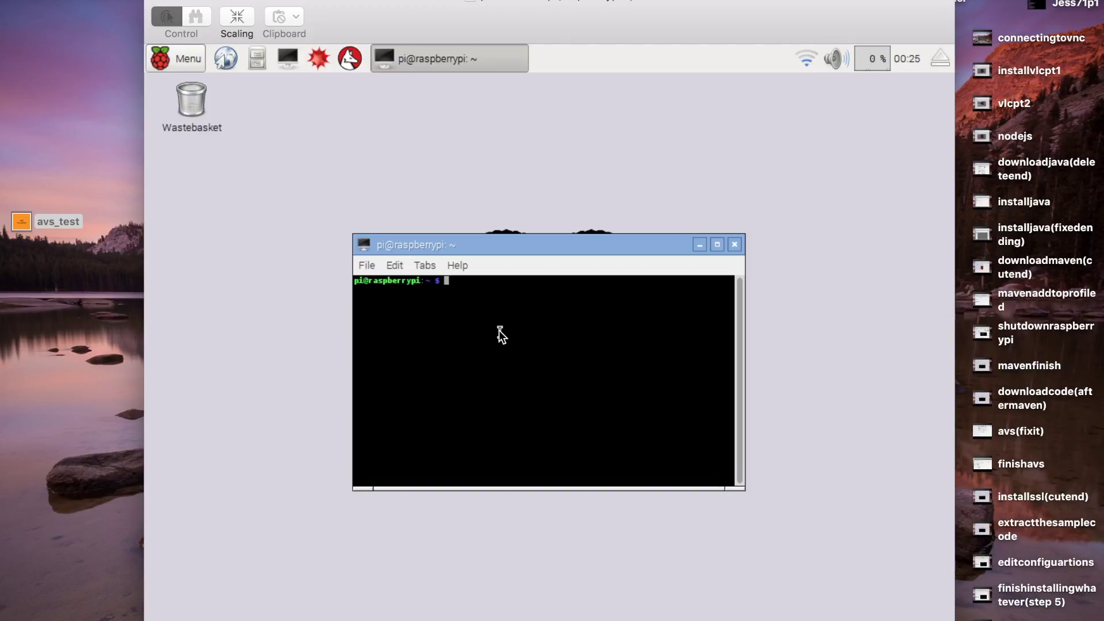
{"action": "type", "text": "cd Download"}
{"action": "type", "text": "s/"}
Change into samples/companionService and run npm start, listening on port 3000
{"action": "key", "text": "Tab"}
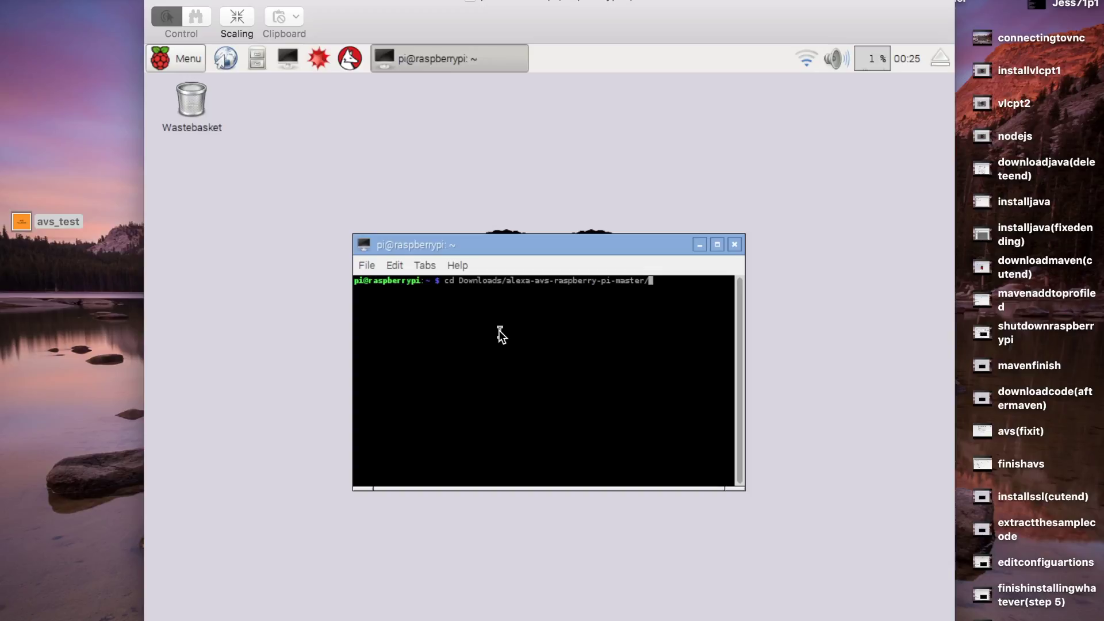
{"action": "type", "text": "samples/"}
{"action": "type", "text": "compan"}
{"action": "key", "text": "Tab"}
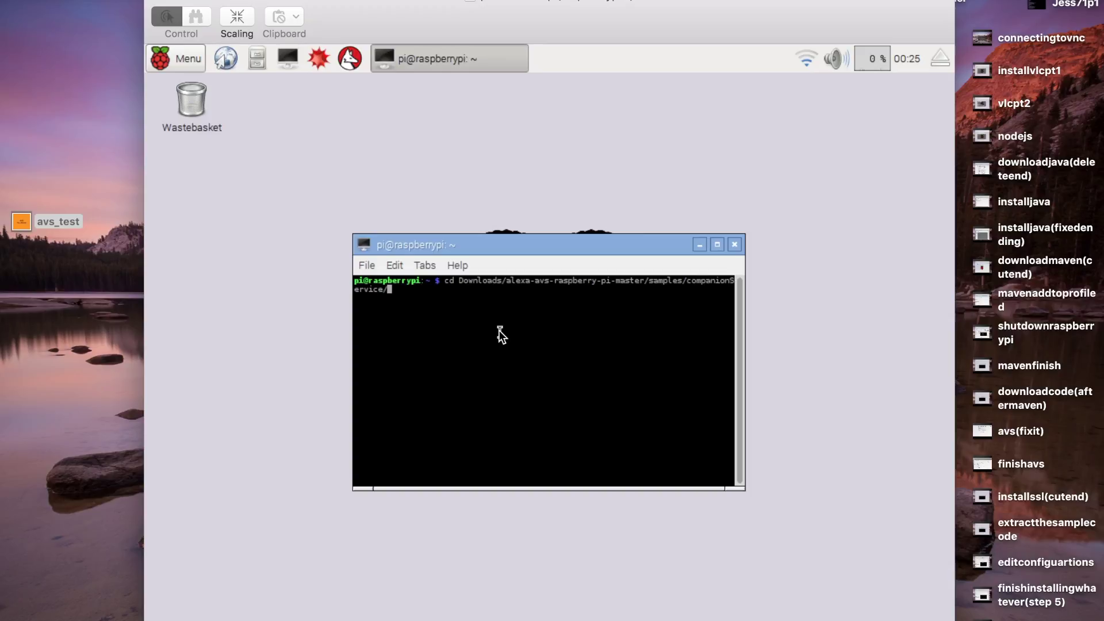
{"action": "key", "text": "Return"}
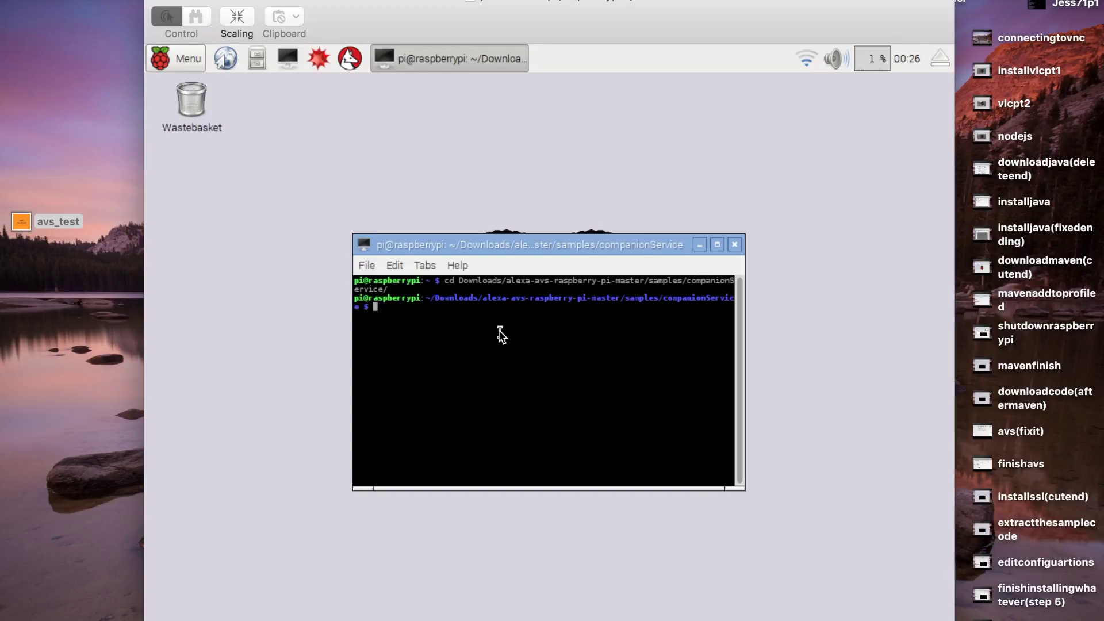
{"action": "type", "text": "npm "}
{"action": "type", "text": "start"}
{"action": "key", "text": "Return"}
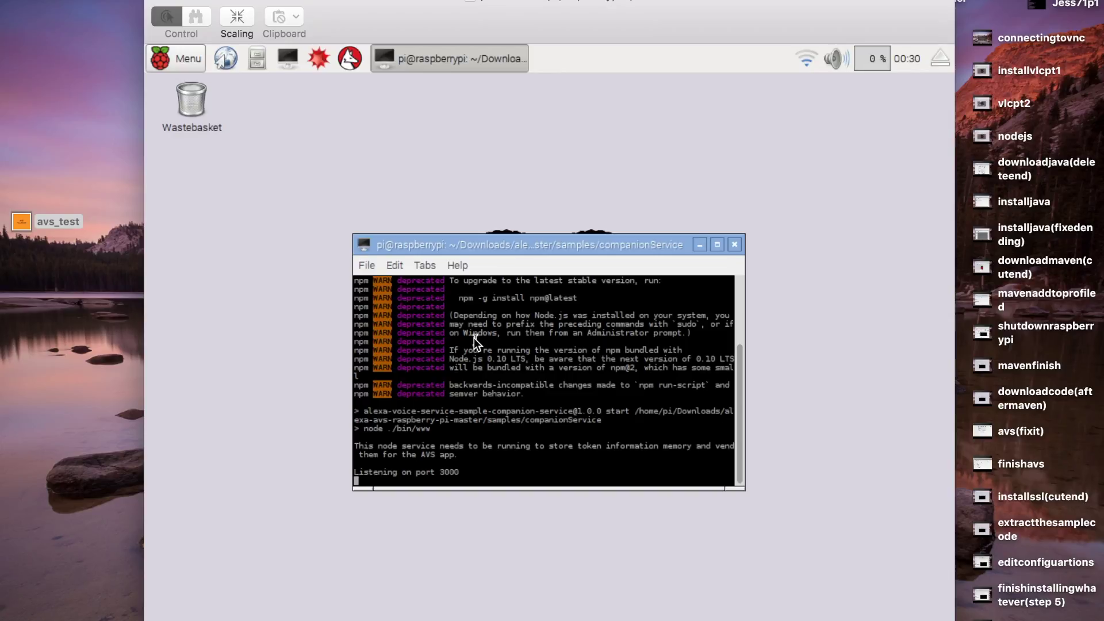
Open a second terminal tab and return to the home folder
{"action": "left_click", "coordinate": [369, 264]}
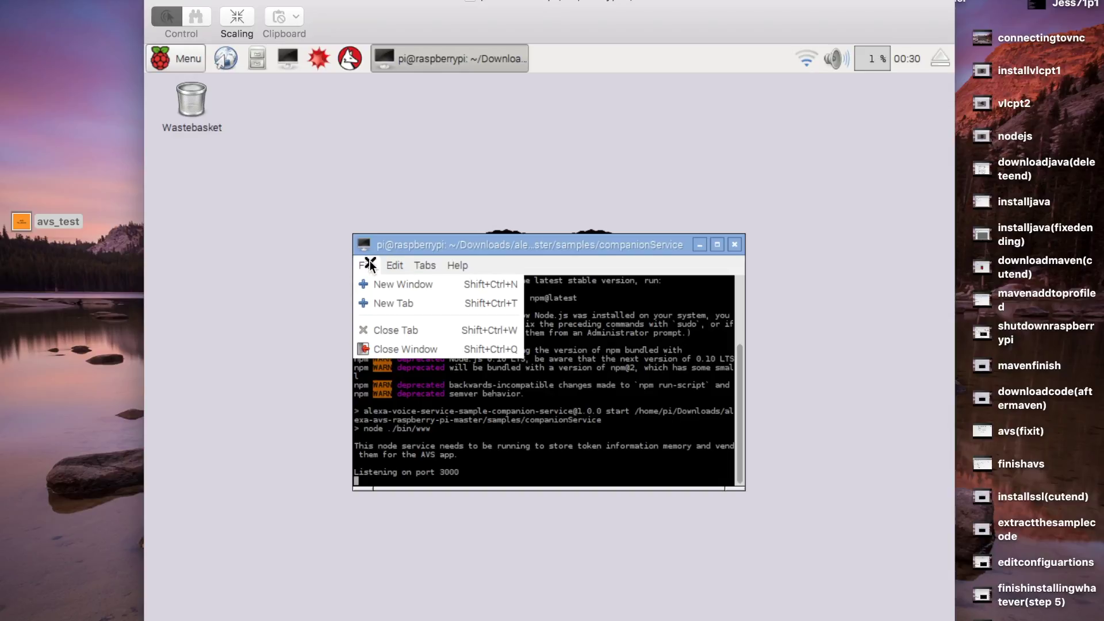
{"action": "left_click", "coordinate": [402, 305]}
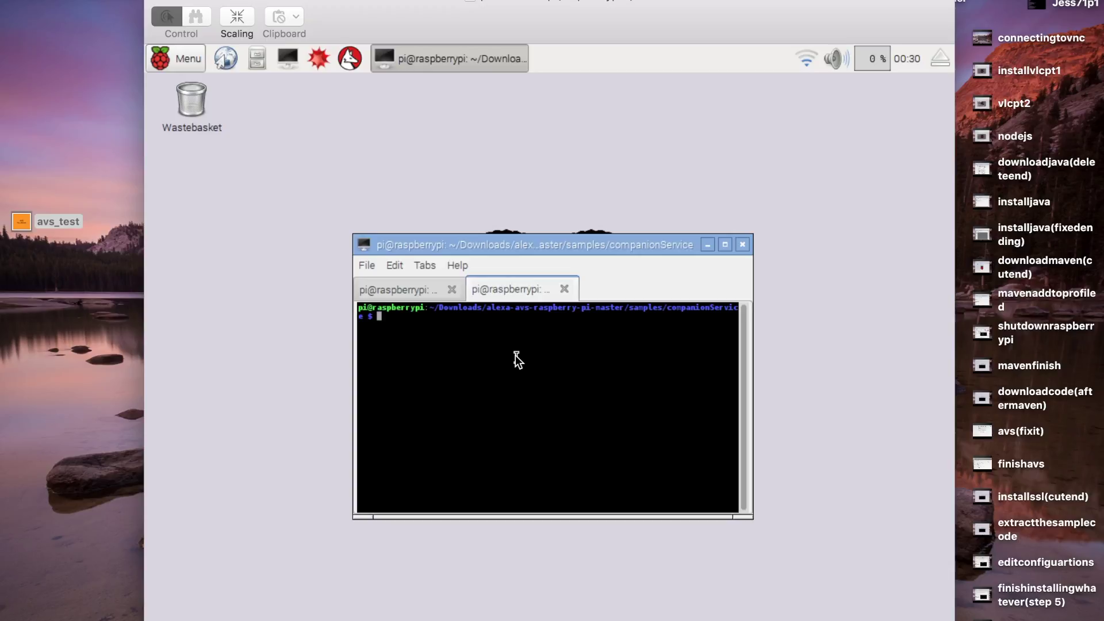
{"action": "type", "text": "cd Downlo"}
{"action": "key", "text": "BackSpace"}
{"action": "key", "text": "BackSpace"}
{"action": "key", "text": "BackSpace"}
{"action": "key", "text": "Return"}
{"action": "type", "text": "cd Down"}
Change into Downloads/alexa-avs-raspberry-pi-master/samples/javaclient and run chmod +x install-java8.sh
{"action": "key", "text": "Tab"}
{"action": "type", "text": "alex"}
{"action": "key", "text": "Tab"}
{"action": "type", "text": "sam"}
{"action": "key", "text": "Tab"}
{"action": "type", "text": "j"}
{"action": "key", "text": "Tab"}
{"action": "key", "text": "Return"}
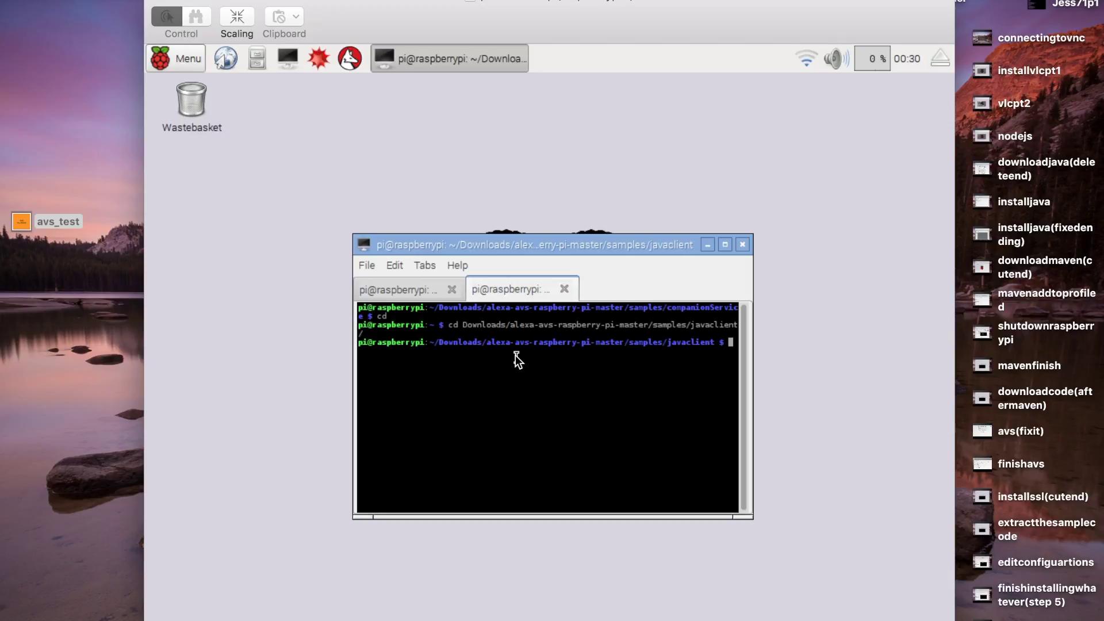
{"action": "type", "text": "chmod +"}
{"action": "type", "text": "x i"}
{"action": "type", "text": "nstall-java"}
{"action": "type", "text": "8.sh"}
{"action": "key", "text": "Return"}
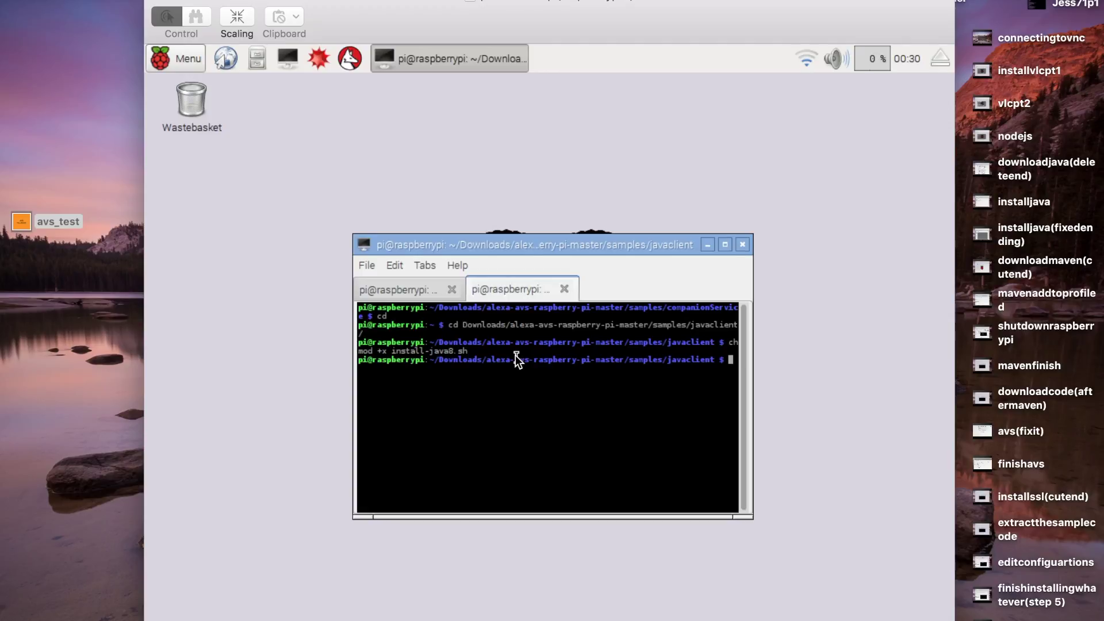
{"action": "type", "text": "./"}
{"action": "type", "text": "install"}
{"action": "type", "text": "-java"}
{"action": "type", "text": "8.sh"}
Run ./install-java8.sh, confirm with y, and accept the Oracle JDK 8 license
{"action": "key", "text": "Return"}
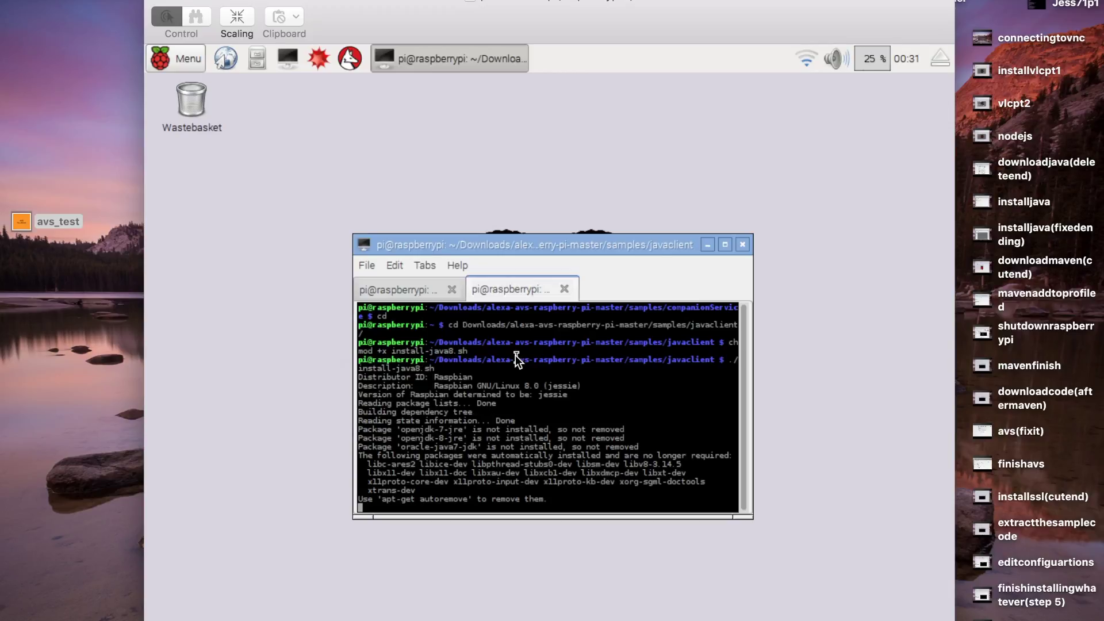
{"action": "type", "text": "y"}
{"action": "key", "text": "Return"}
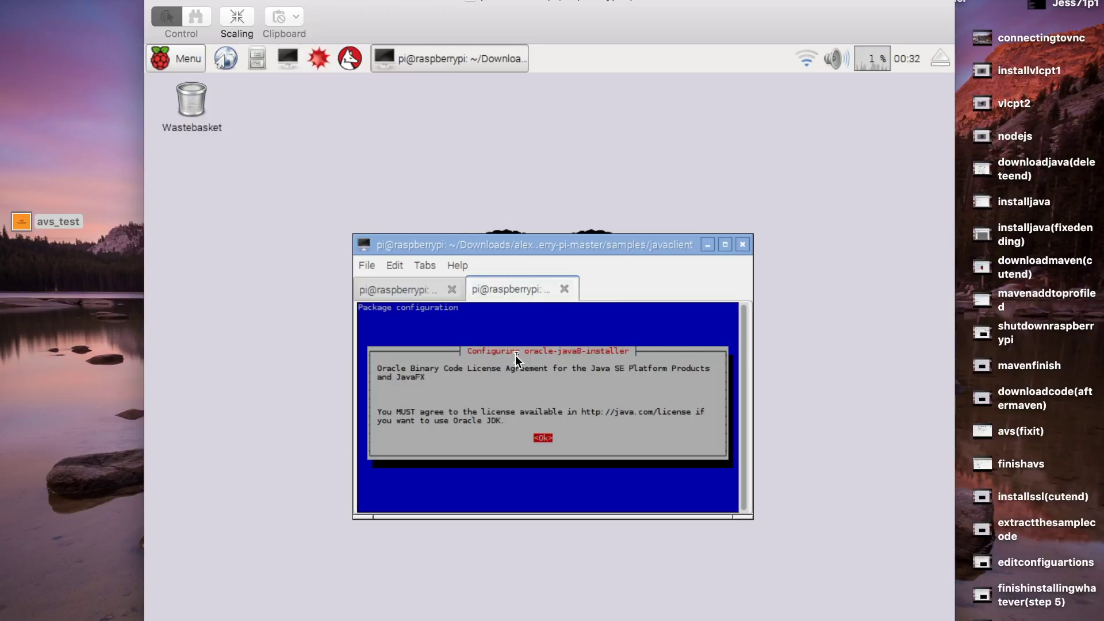
{"action": "key", "text": "Return"}
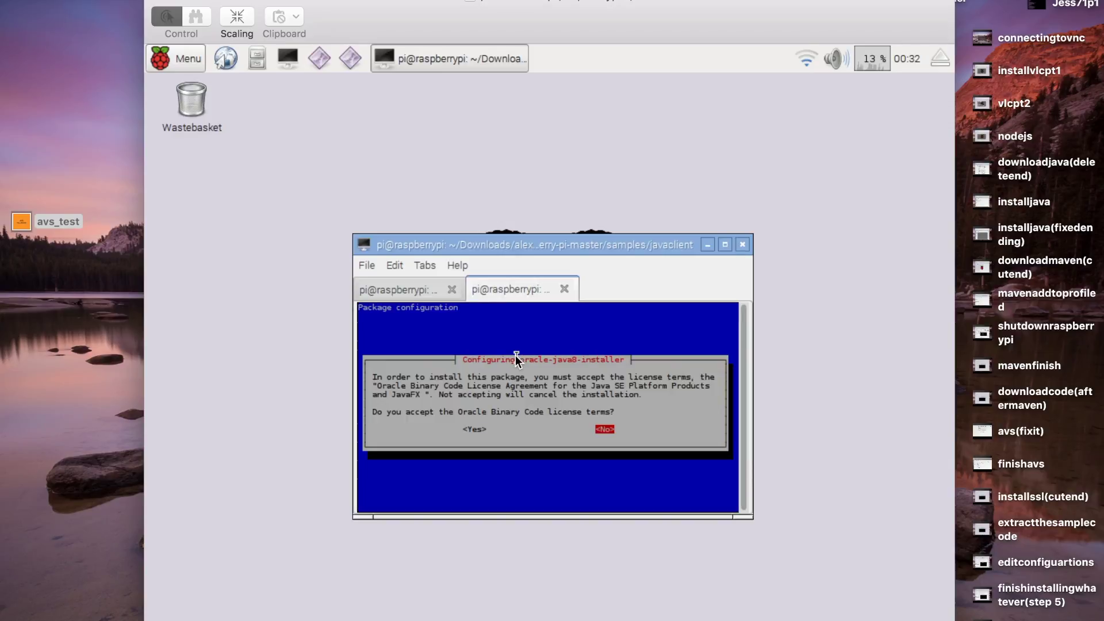
{"action": "key", "text": "Left"}
{"action": "key", "text": "Return"}
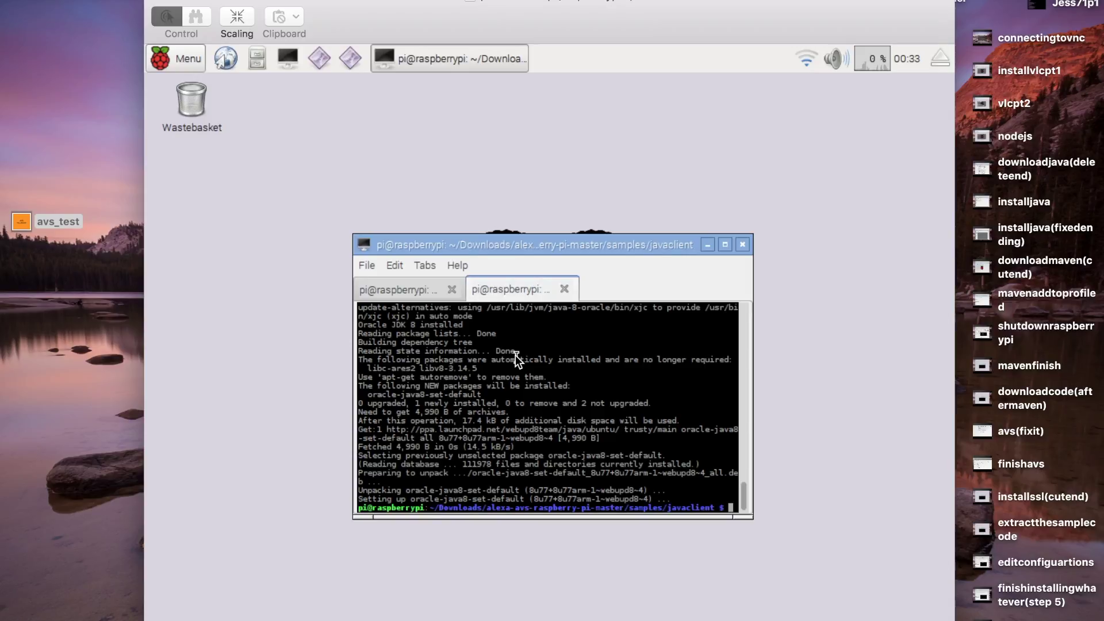
{"action": "type", "text": "mvn val"}
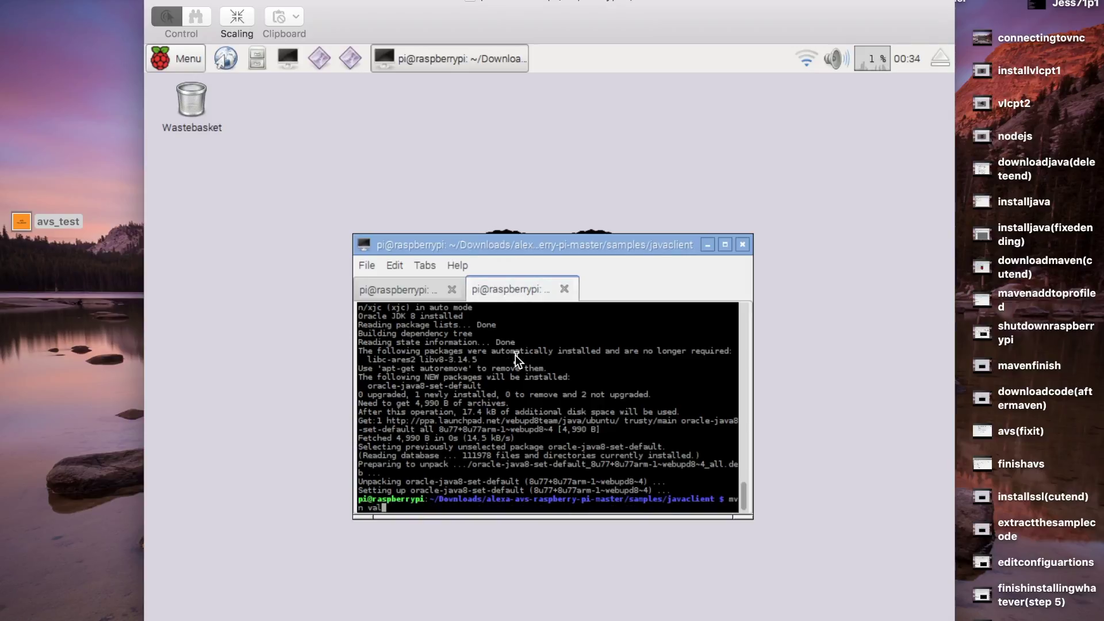
{"action": "type", "text": "idate"}
Run mvn validate, then mvn install in the javaclient folder
{"action": "key", "text": "Return"}
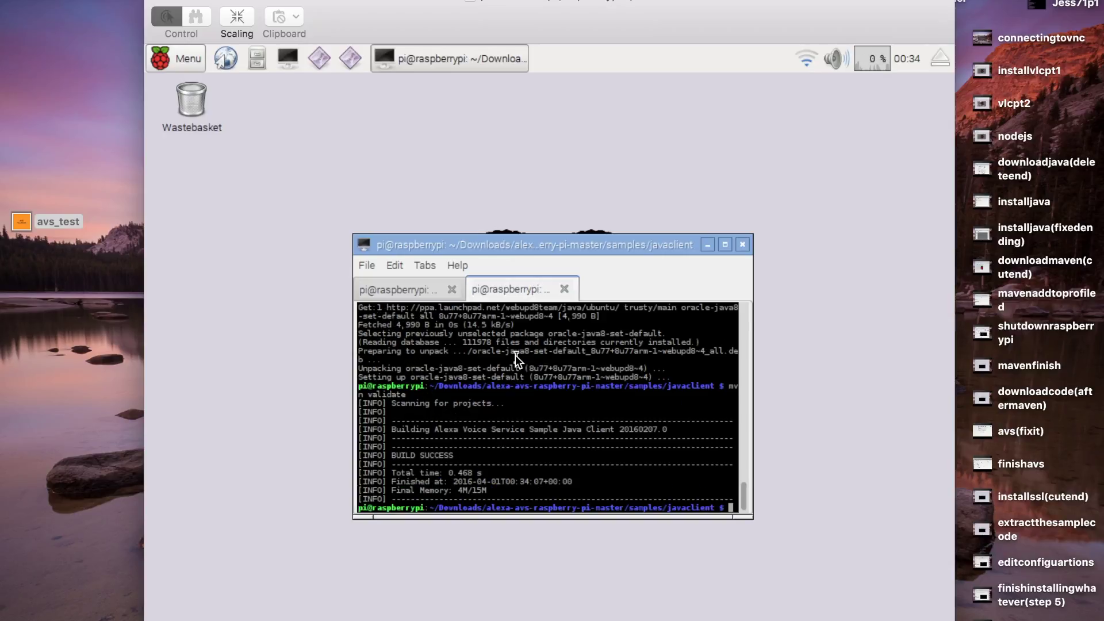
{"action": "type", "text": "mvn"}
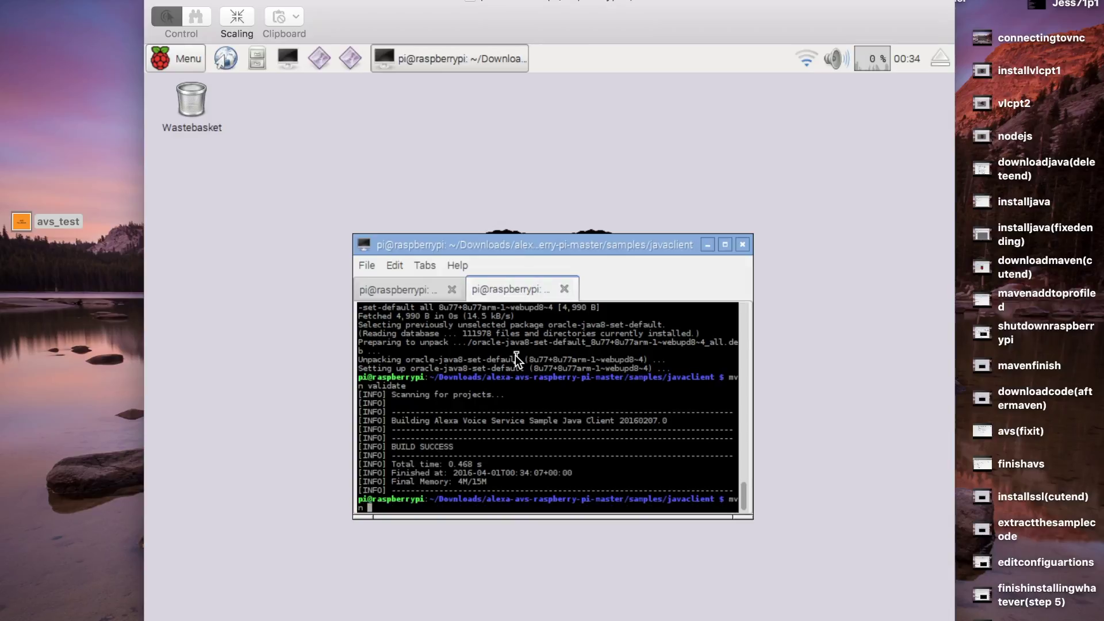
{"action": "type", "text": " install"}
{"action": "key", "text": "Return"}
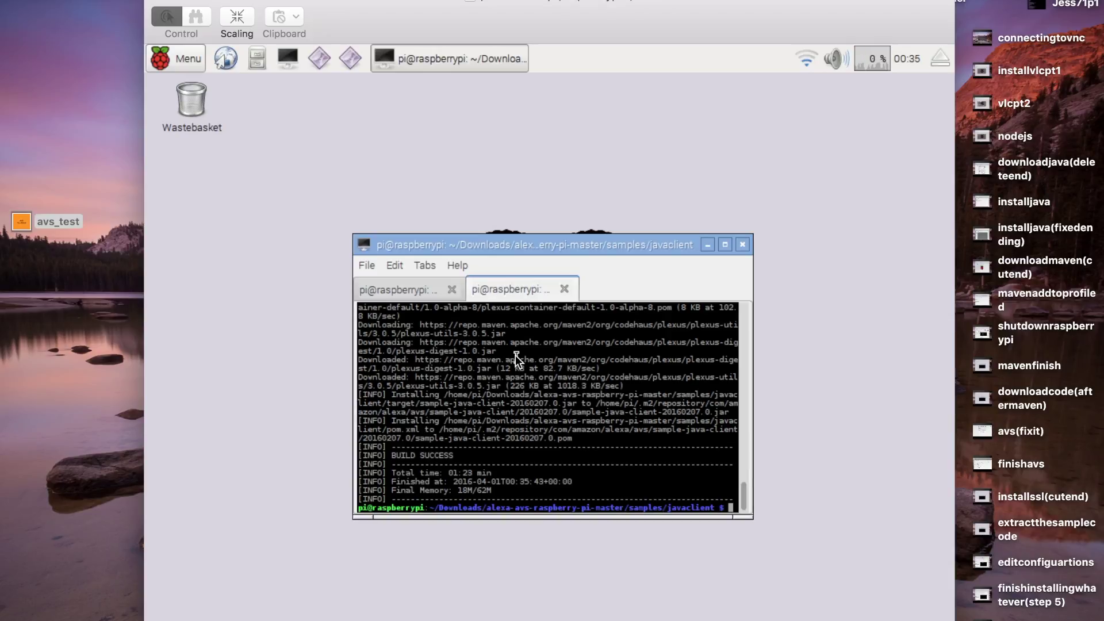
{"action": "type", "text": "mvn exec"}
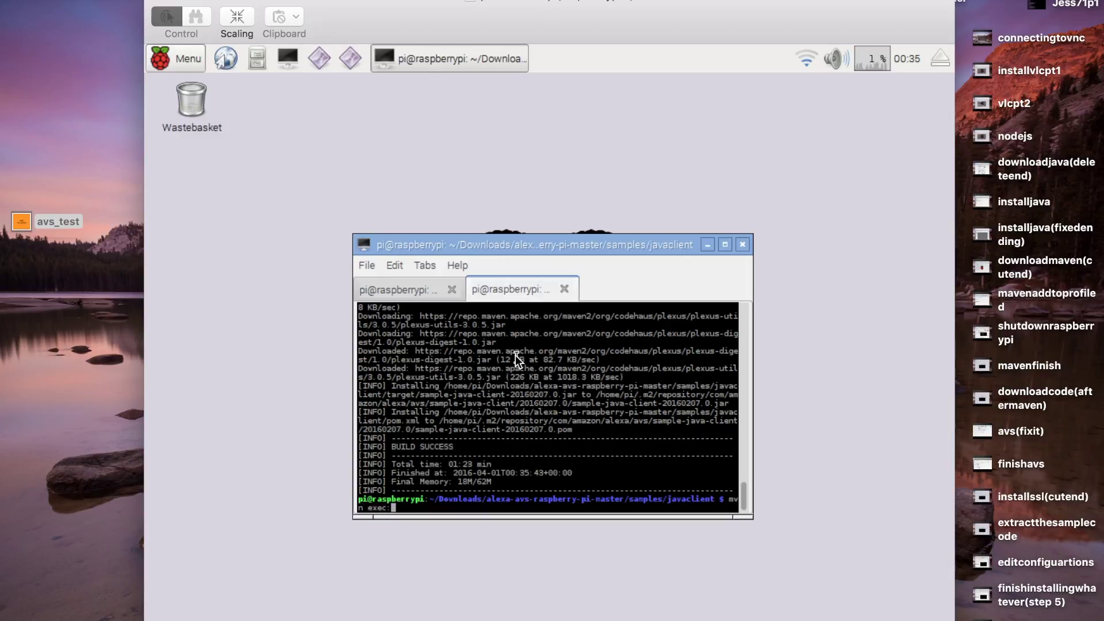
{"action": "type", "text": ":exec"}
Run the Alexa client with mvn exec:exec and copy its localhost:3000 provisioning URL
{"action": "key", "text": "Return"}
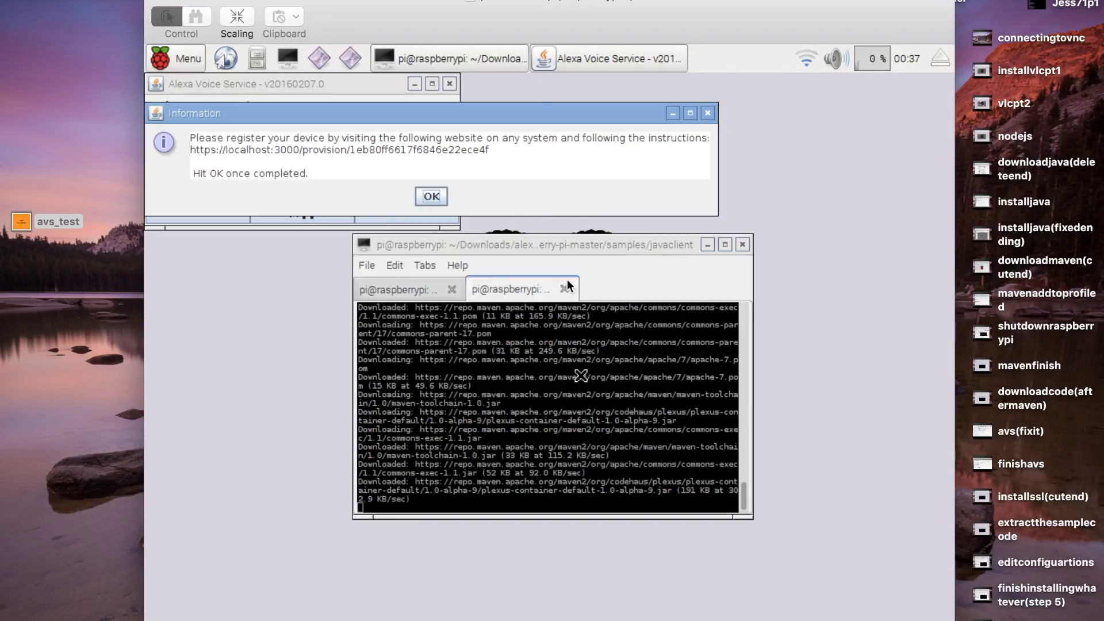
{"action": "left_click_drag", "start_coordinate": [394, 154], "coordinate": [190, 146]}
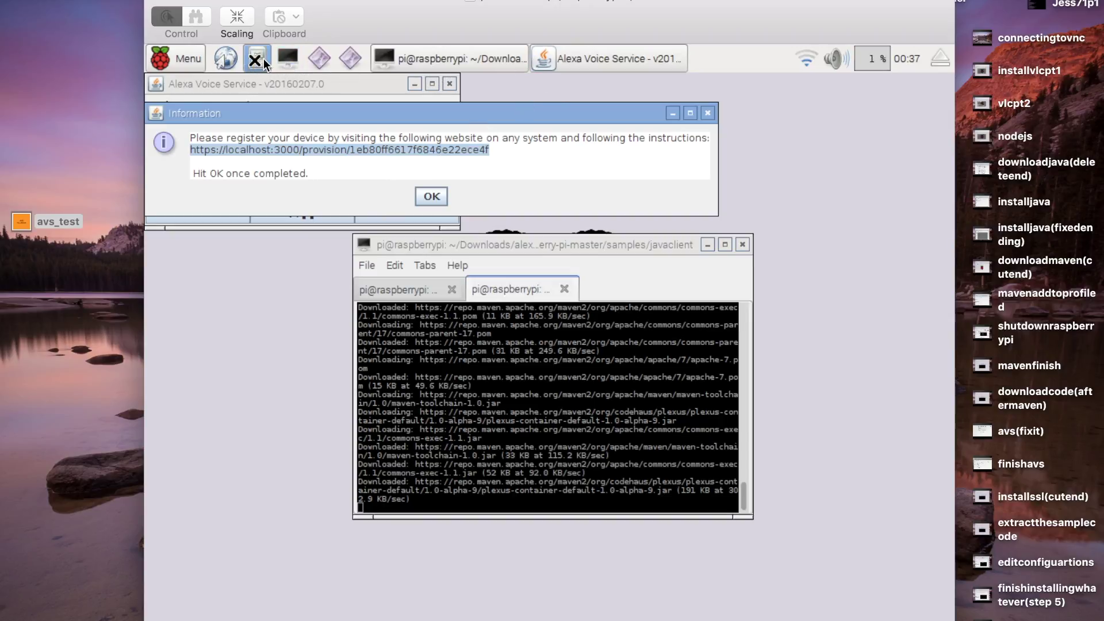
{"action": "left_click", "coordinate": [226, 58]}
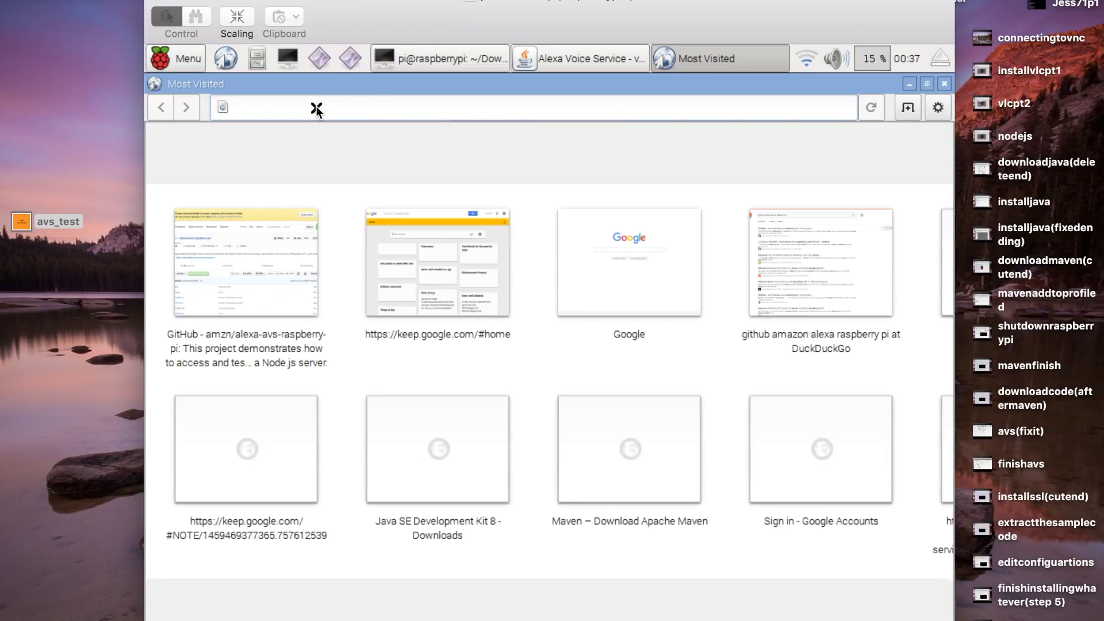
Load the localhost:3000 provisioning URL, sign in to Amazon and approve Alexa RaspberryPi access
{"action": "key", "text": "Return"}
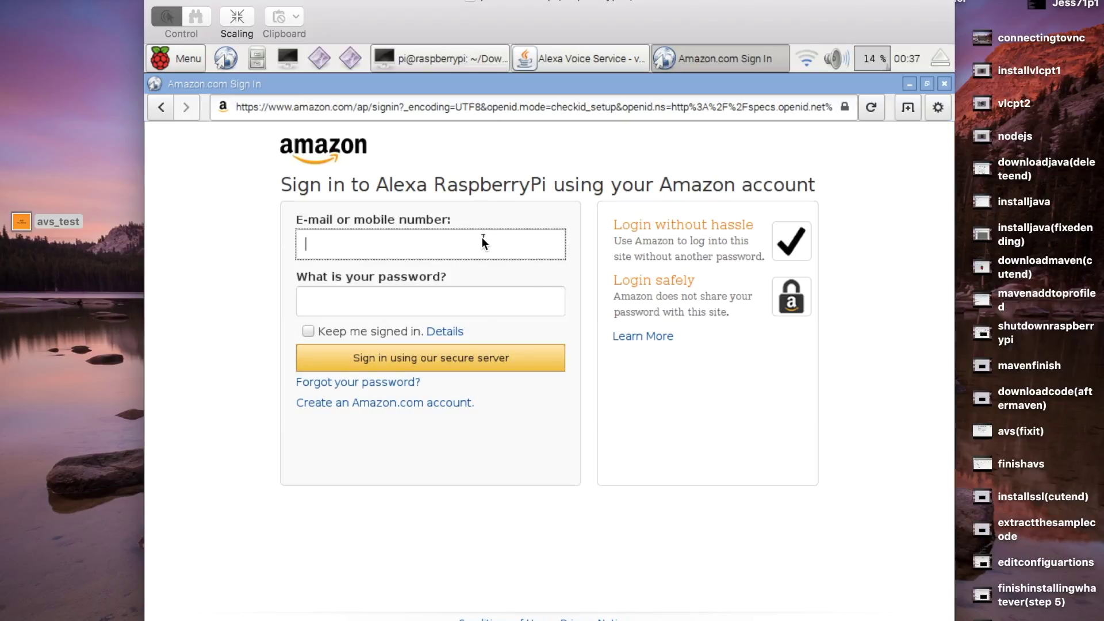
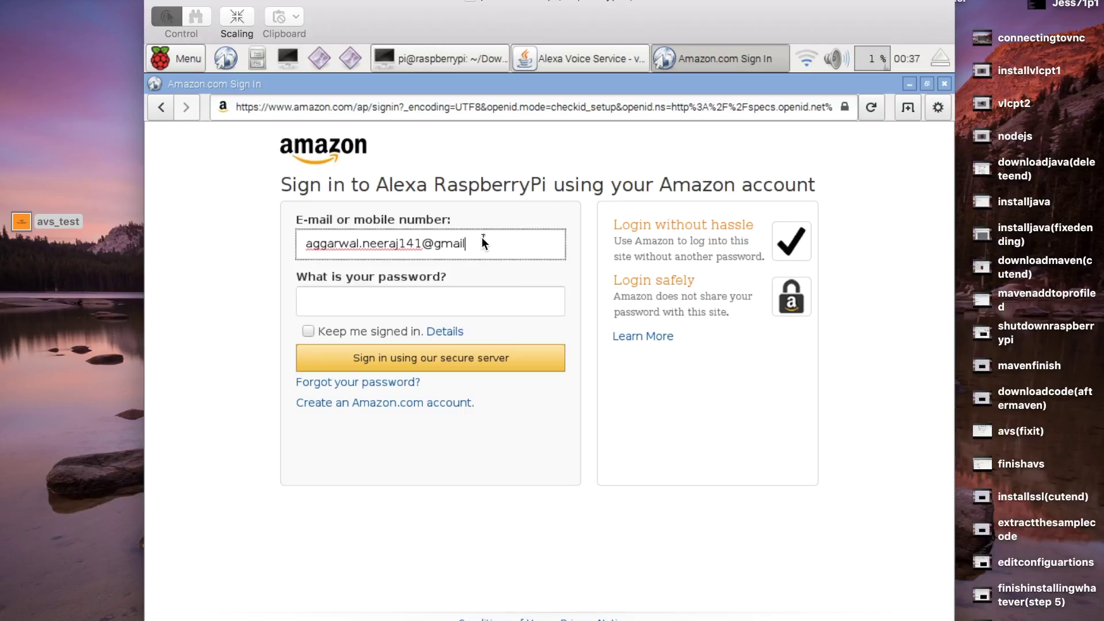
{"action": "key", "text": "Tab"}
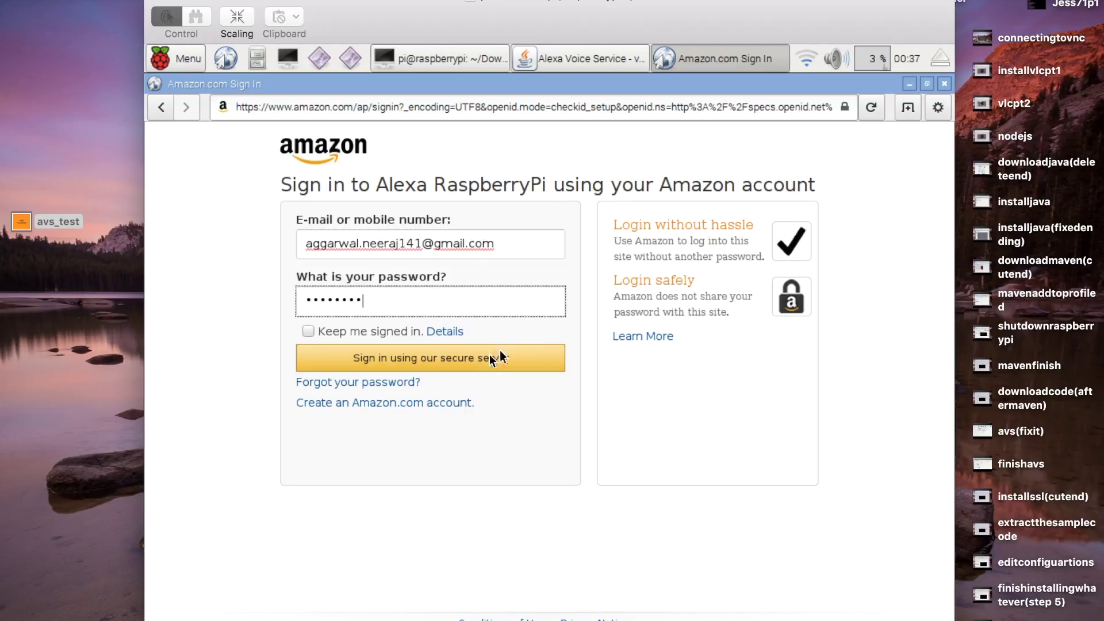
{"action": "left_click", "coordinate": [442, 363]}
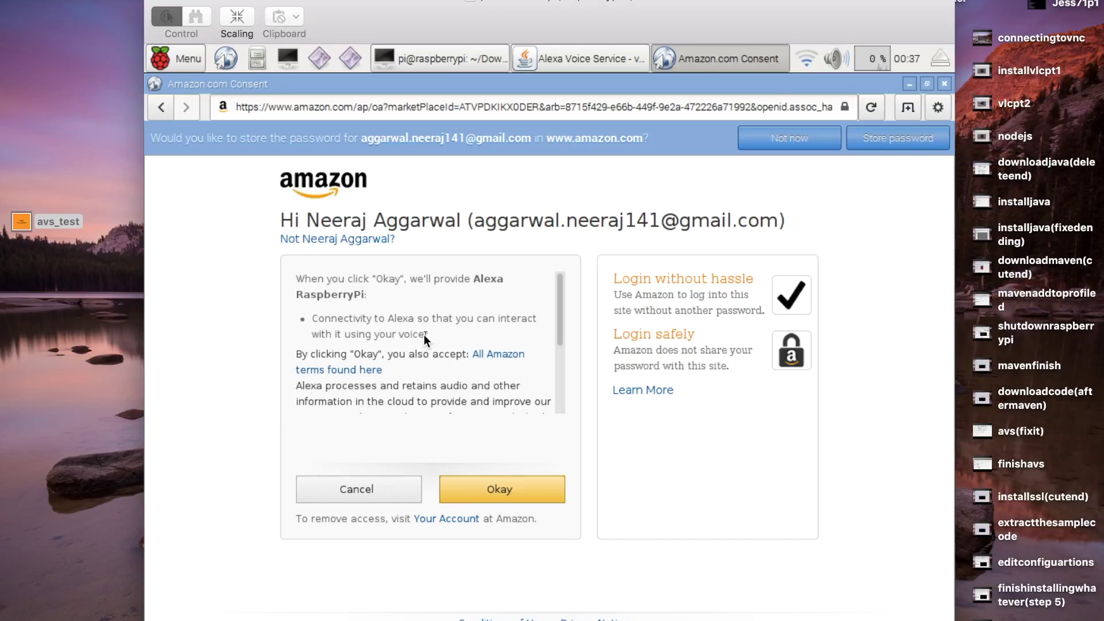
{"action": "left_click", "coordinate": [518, 489]}
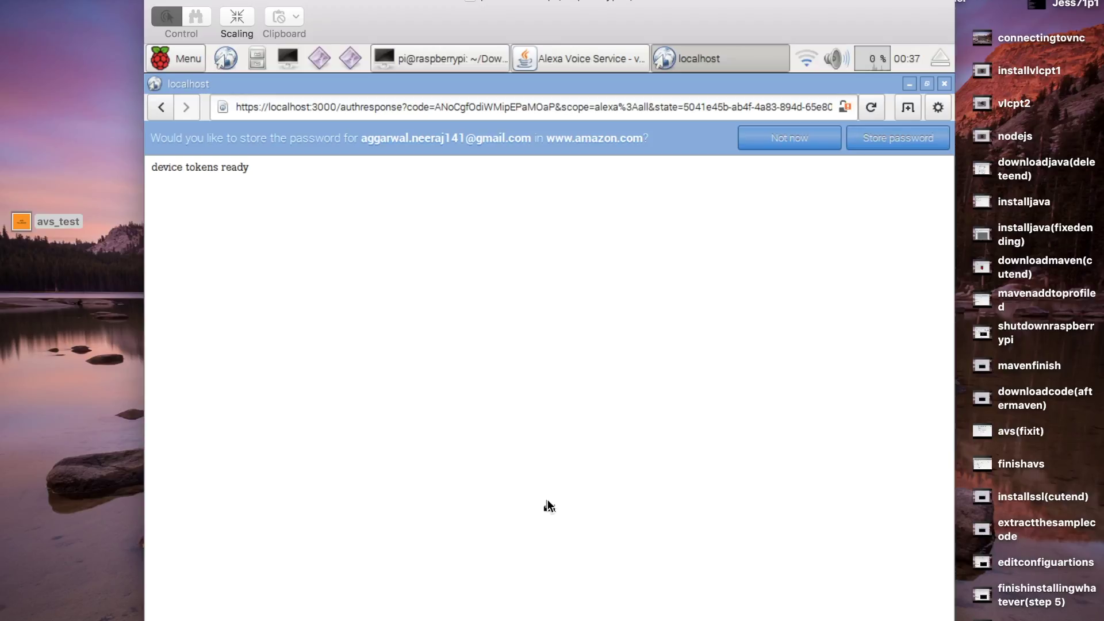
{"action": "left_click", "coordinate": [556, 59]}
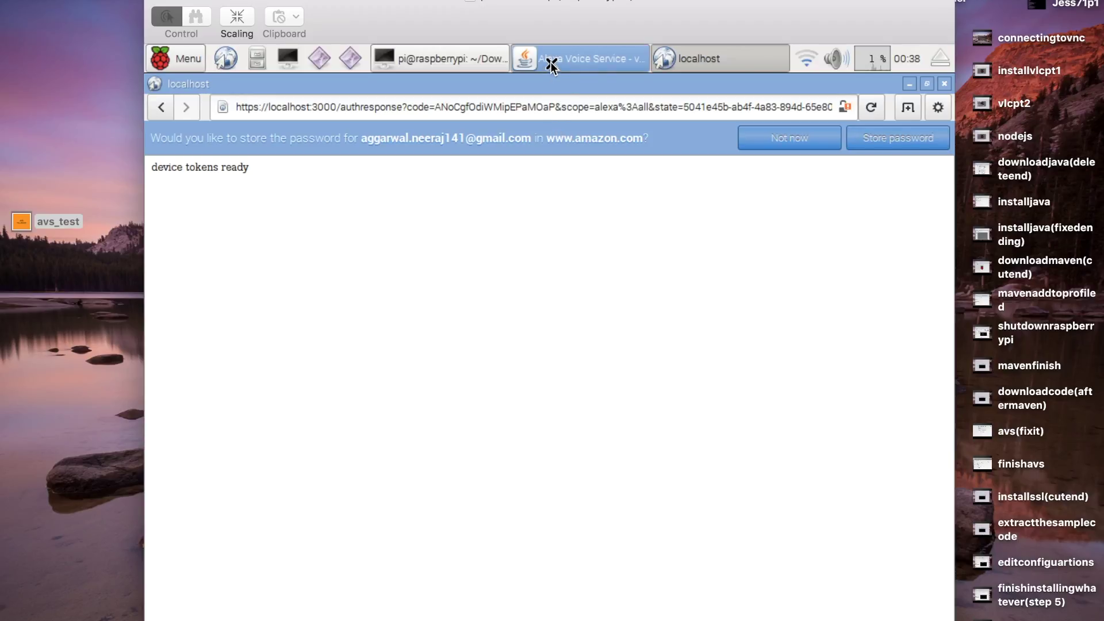
Confirm the Information dialog so the Alexa client receives its bearer token
{"action": "left_click", "coordinate": [432, 197]}
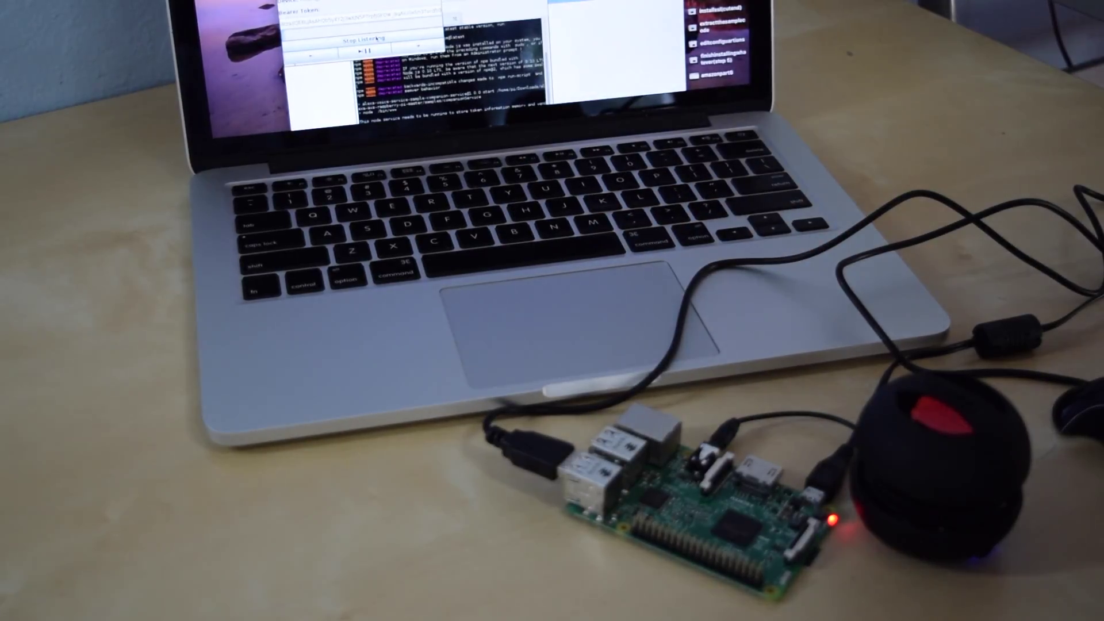
{"action": "left_click", "coordinate": [381, 40]}
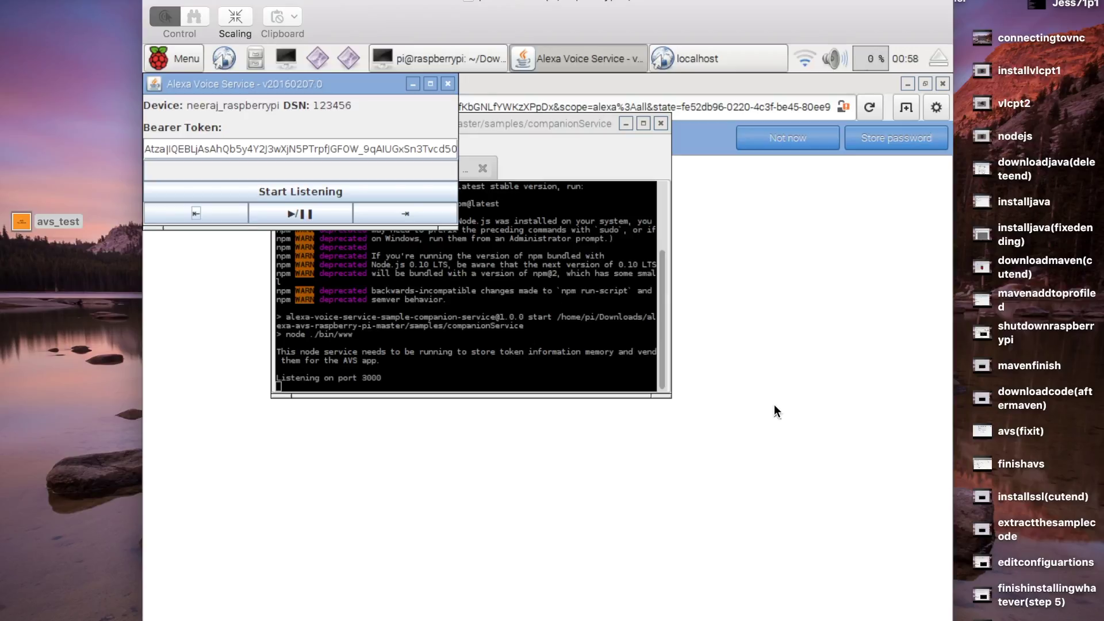
Open a new LXTerminal window and run sudo raspi-config
{"action": "left_click", "coordinate": [549, 301]}
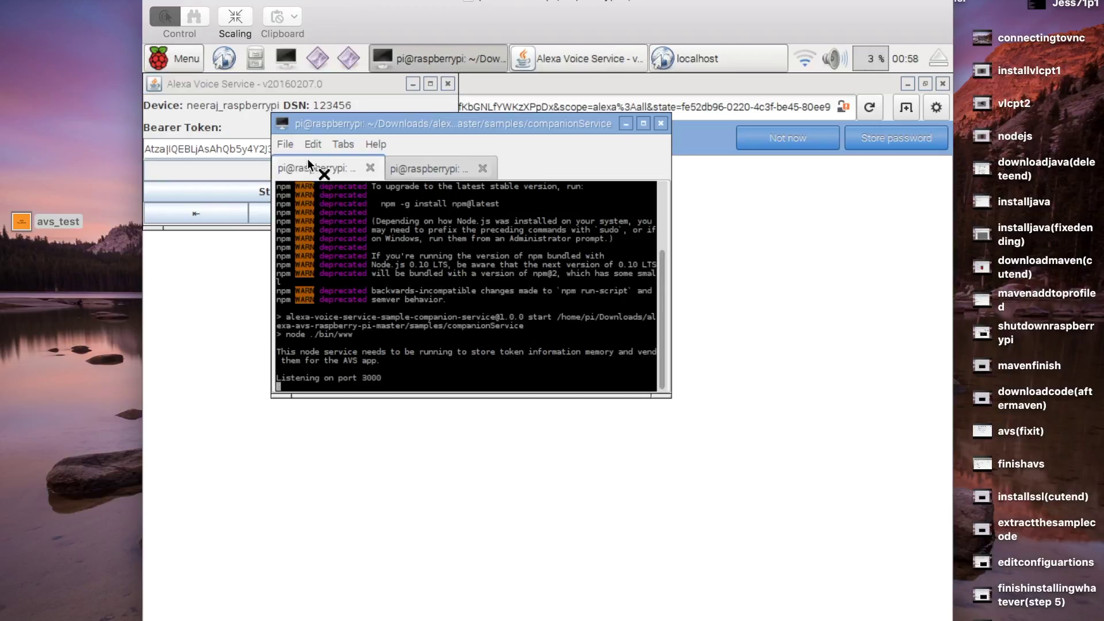
{"action": "left_click", "coordinate": [286, 145]}
{"action": "left_click", "coordinate": [315, 160]}
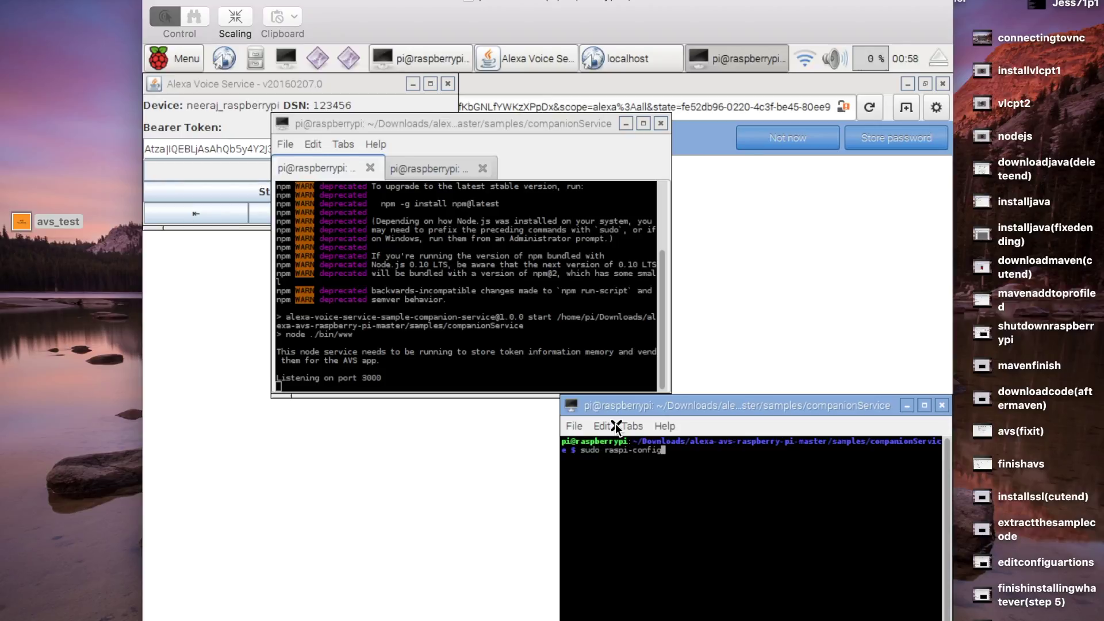
{"action": "key", "text": "Return"}
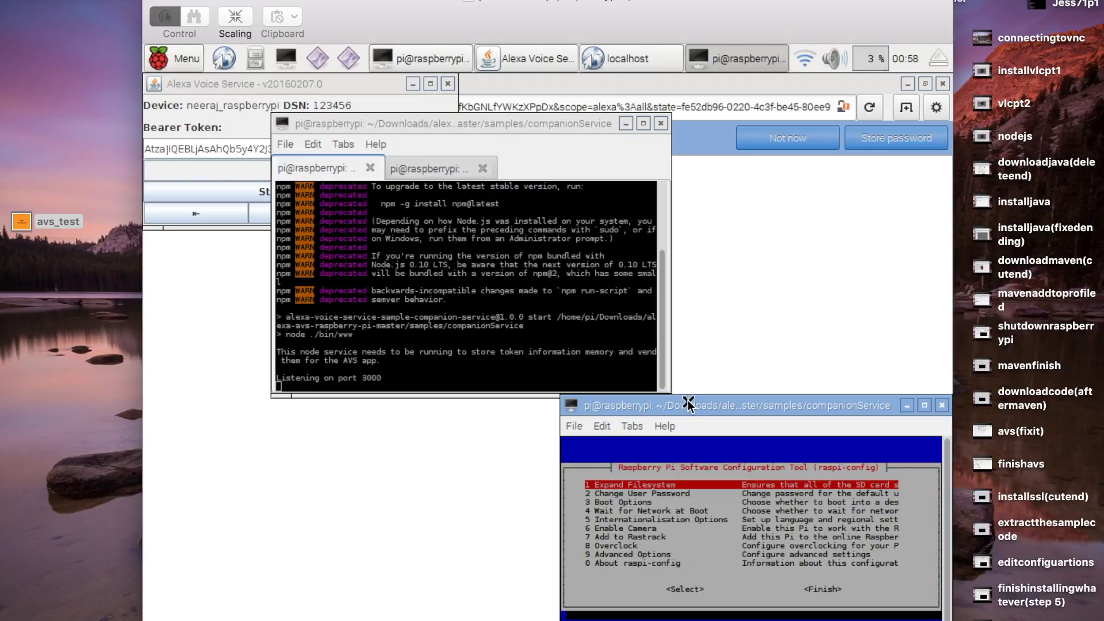
Maximize raspi-config and go to Advanced Options > A9 Audio
{"action": "left_click_drag", "start_coordinate": [688, 405], "coordinate": [607, 293]}
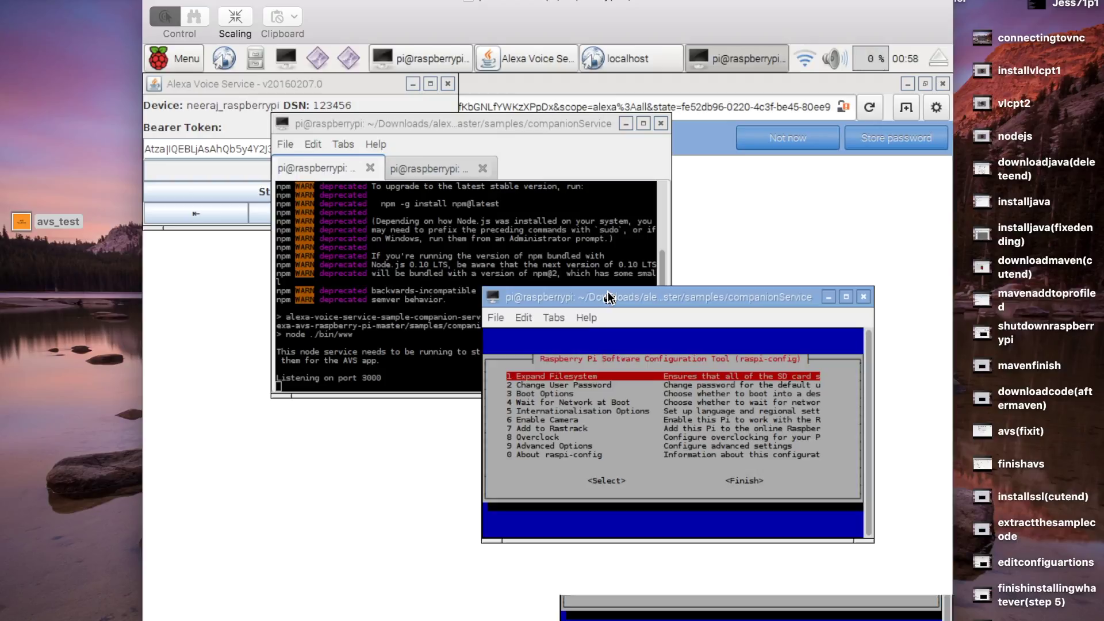
{"action": "left_click", "coordinate": [843, 295]}
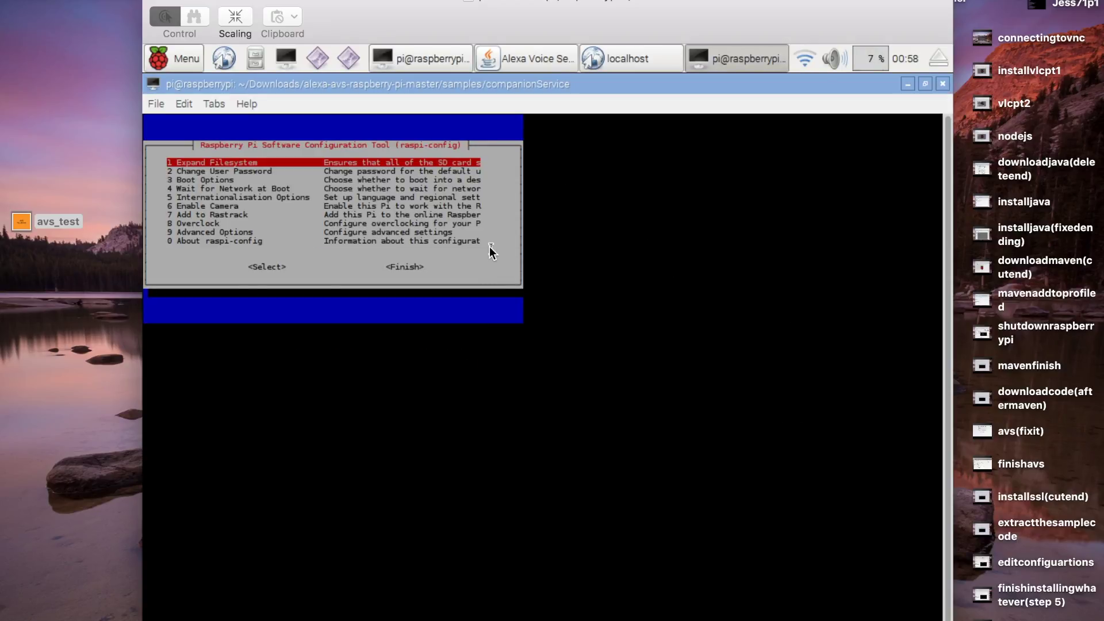
{"action": "key", "text": "Down"}
{"action": "key", "text": "Down"}
{"action": "key", "text": "Down"}
{"action": "key", "text": "Down"}
{"action": "key", "text": "Down"}
{"action": "key", "text": "Down"}
{"action": "key", "text": "Down"}
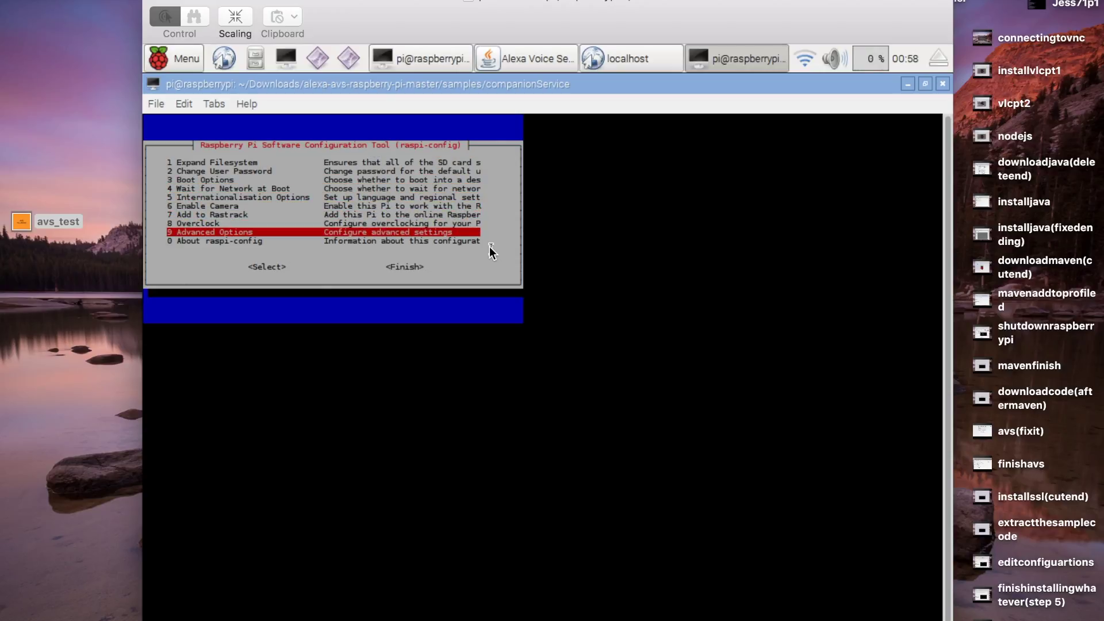
{"action": "key", "text": "Return"}
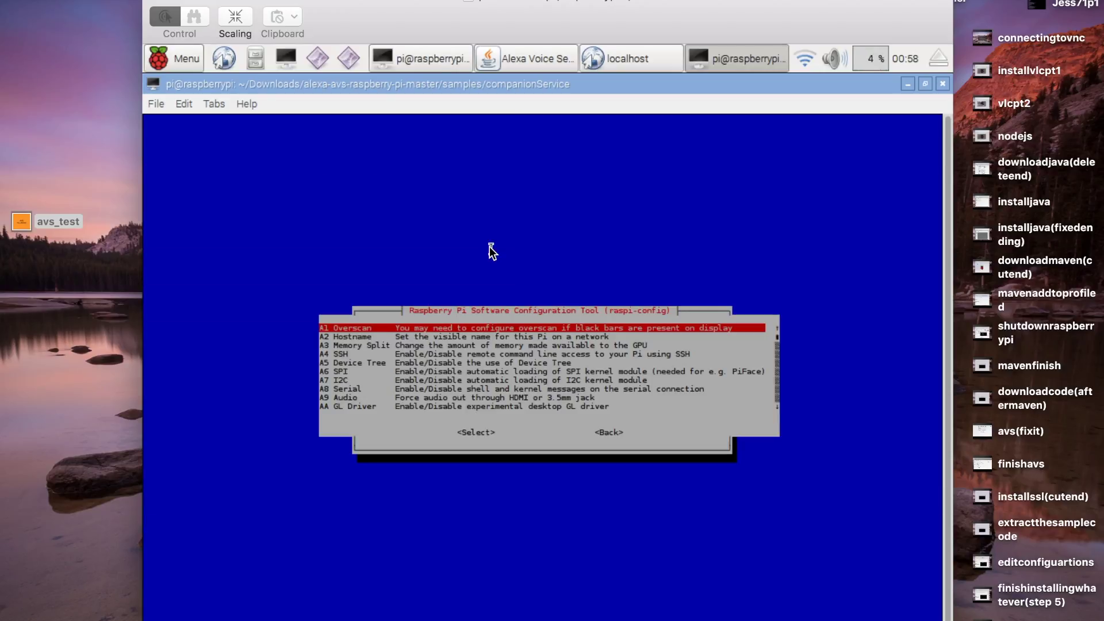
{"action": "key", "text": "Down"}
{"action": "key", "text": "Down"}
{"action": "key", "text": "Down"}
{"action": "key", "text": "Down"}
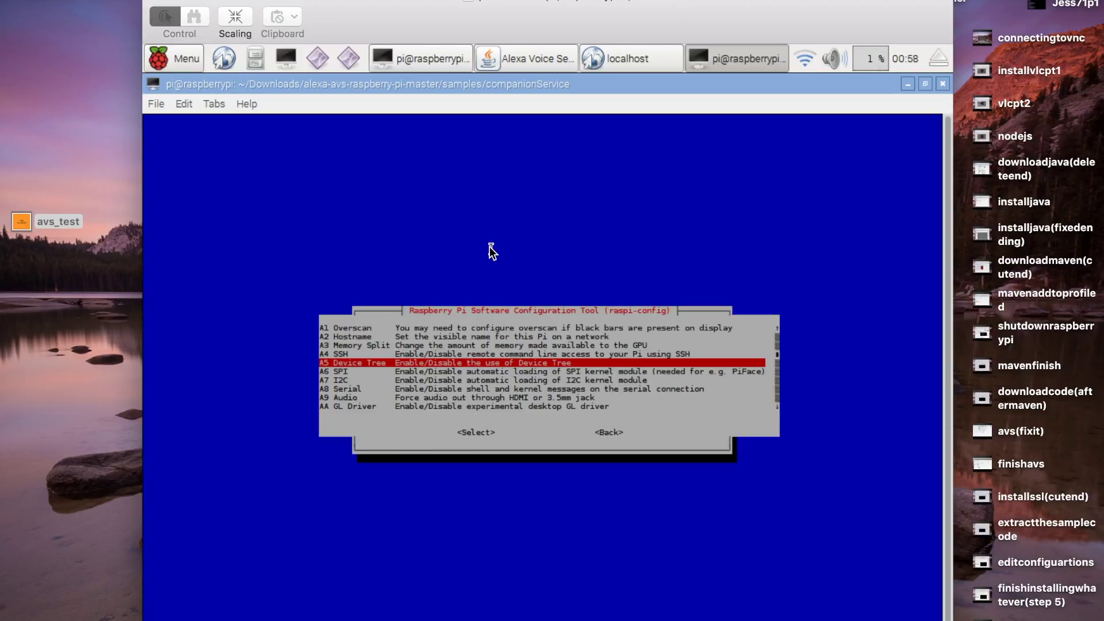
{"action": "key", "text": "Down"}
{"action": "key", "text": "Down"}
{"action": "key", "text": "Down"}
{"action": "key", "text": "Down"}
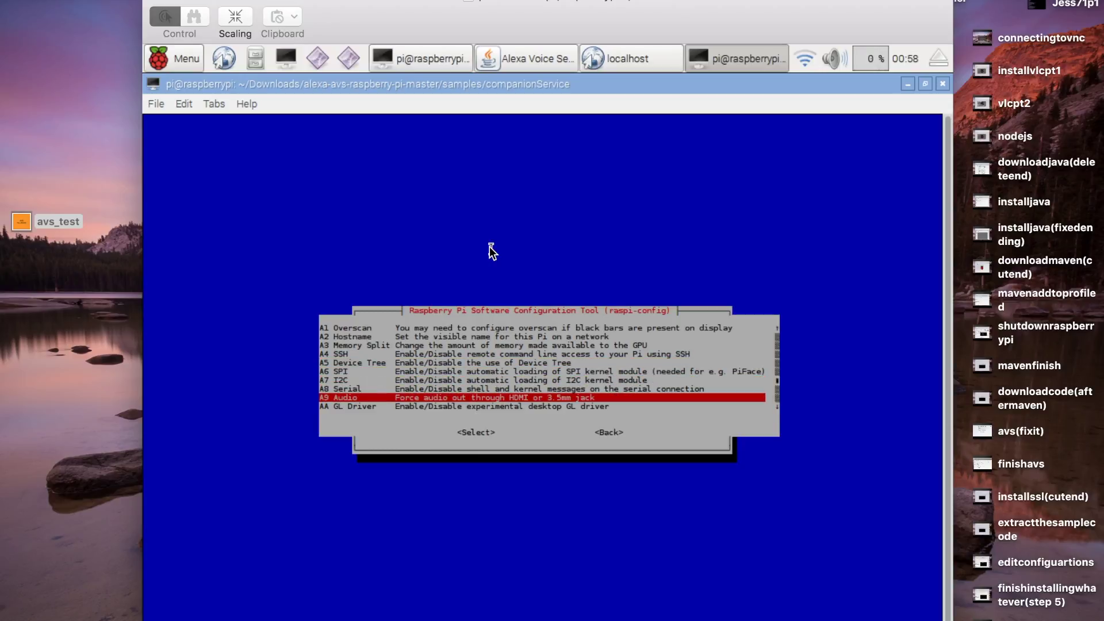
{"action": "key", "text": "Return"}
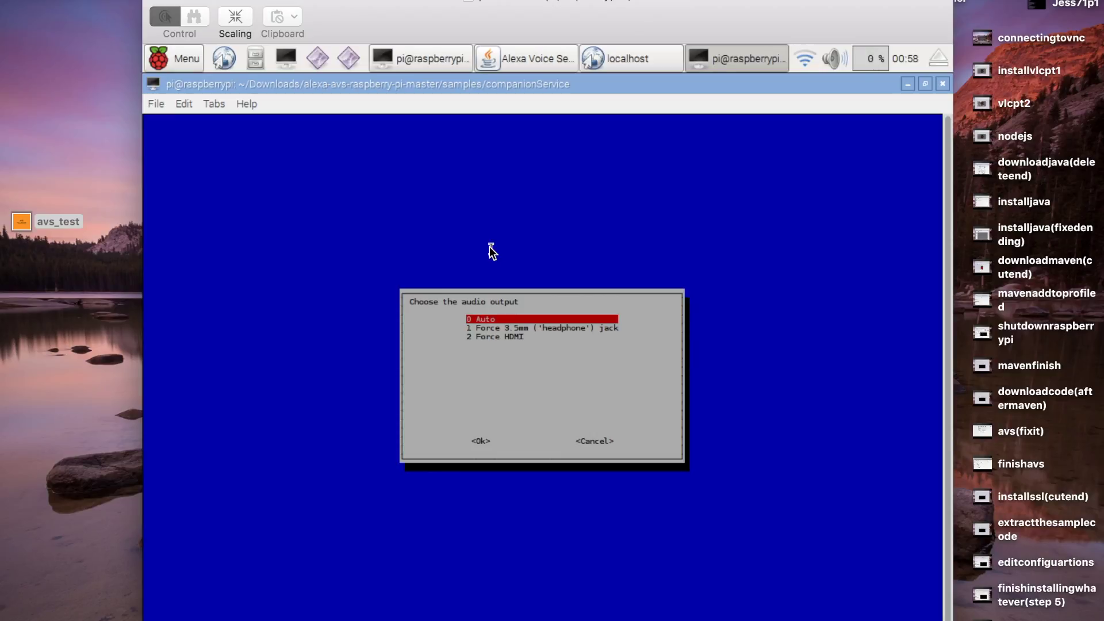
Select Force 3.5mm jack, then Finish back to the shell prompt
{"action": "key", "text": "Down"}
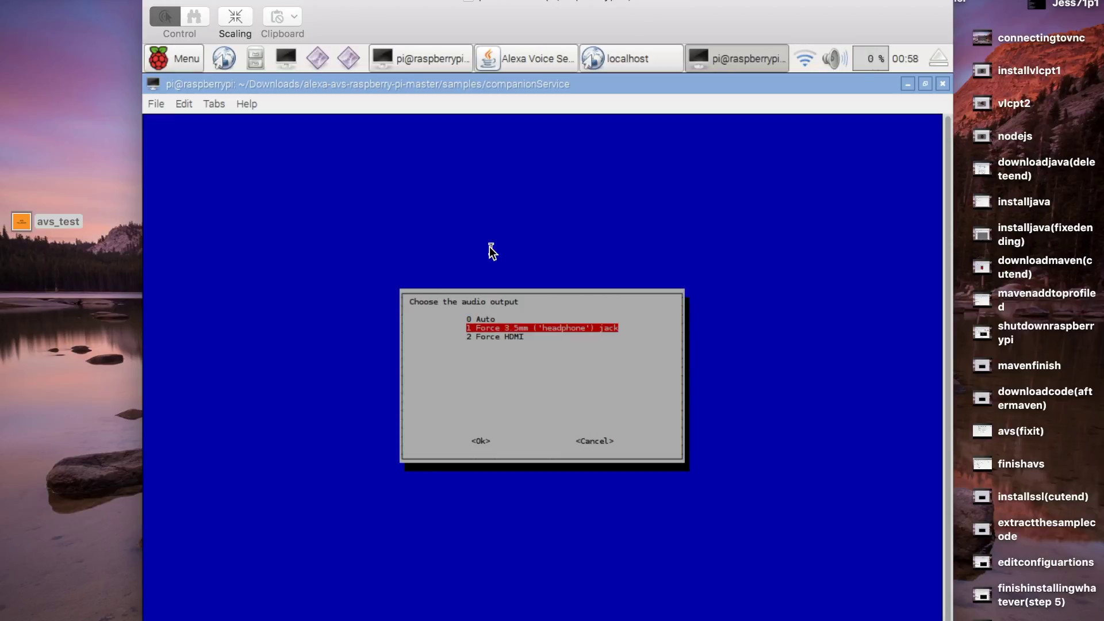
{"action": "key", "text": "Return"}
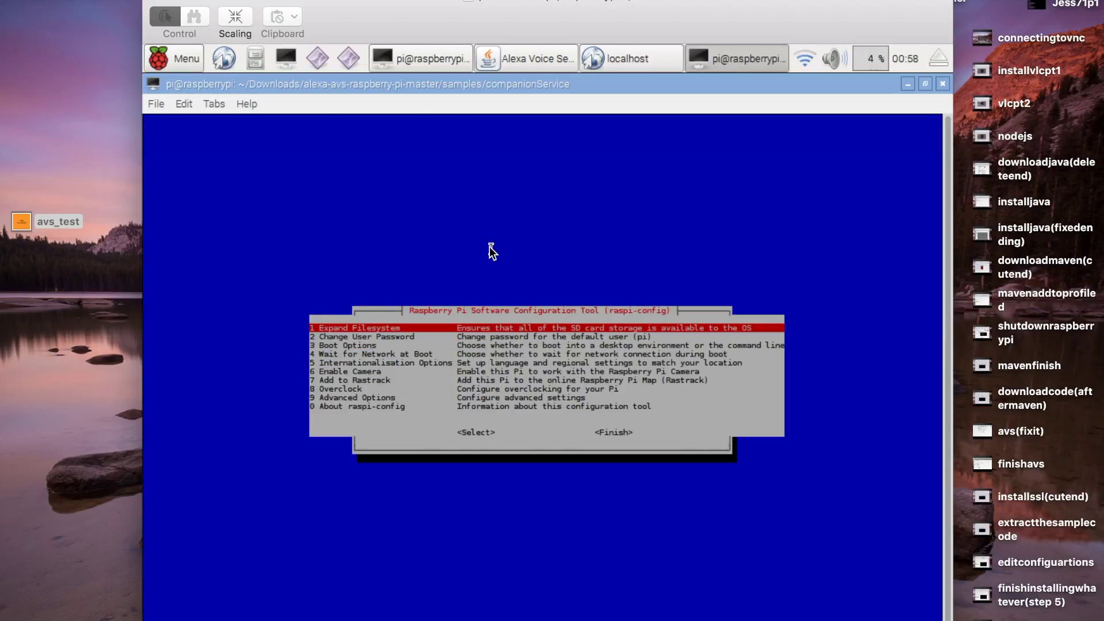
{"action": "key", "text": "Down"}
{"action": "key", "text": "Down"}
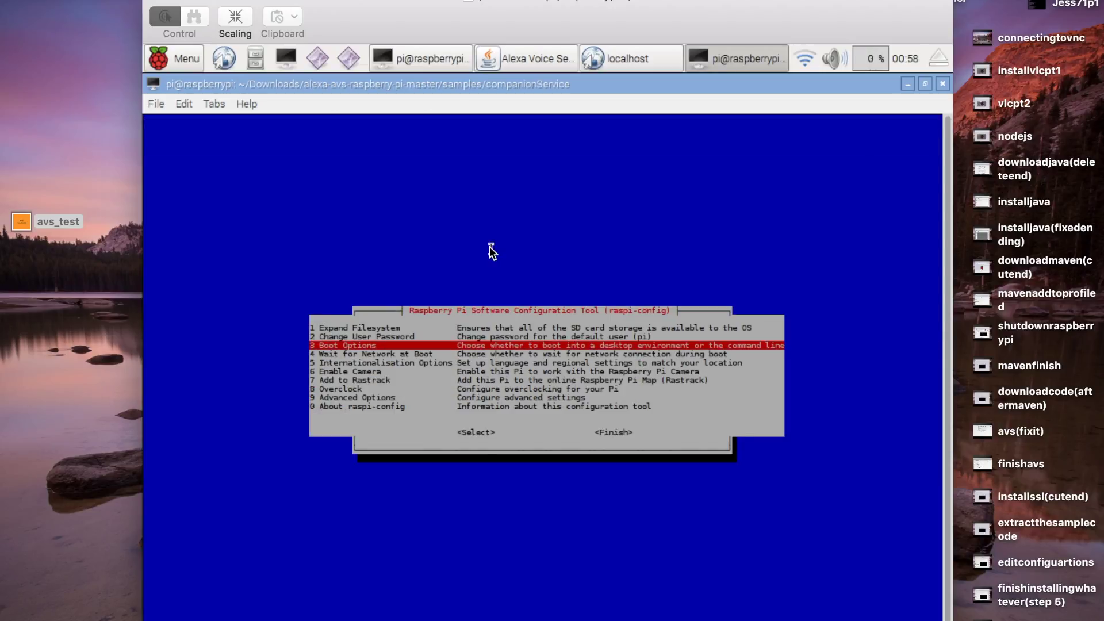
{"action": "key", "text": "Tab"}
{"action": "key", "text": "Tab"}
{"action": "key", "text": "Return"}
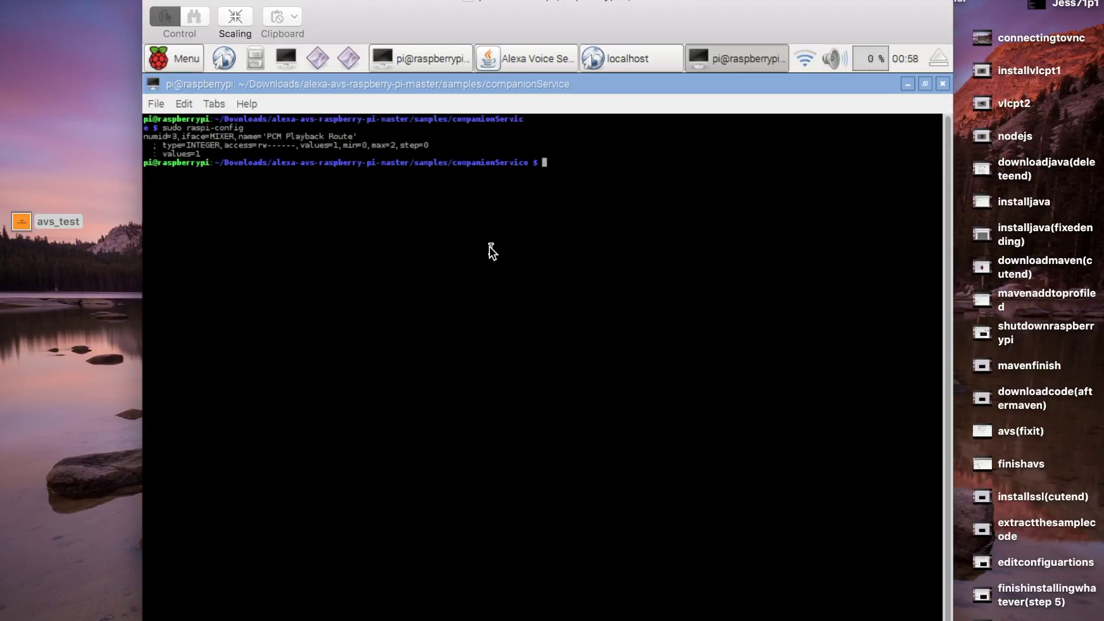